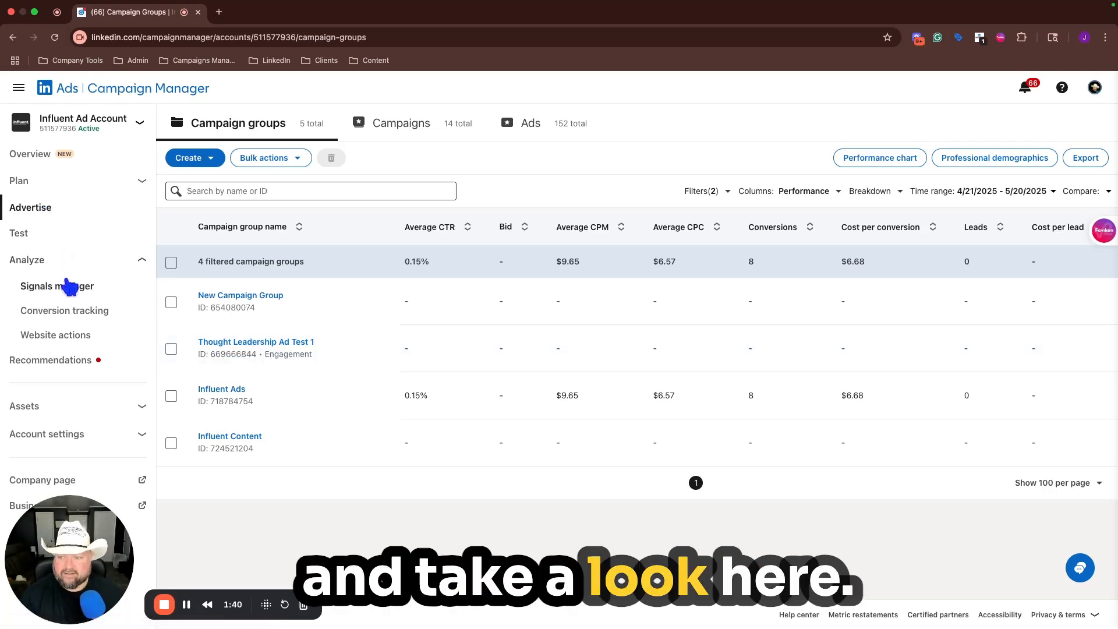
Go to conversion tracking for the ad account and start creating a new Conversions API conversion
left_click(64, 311)
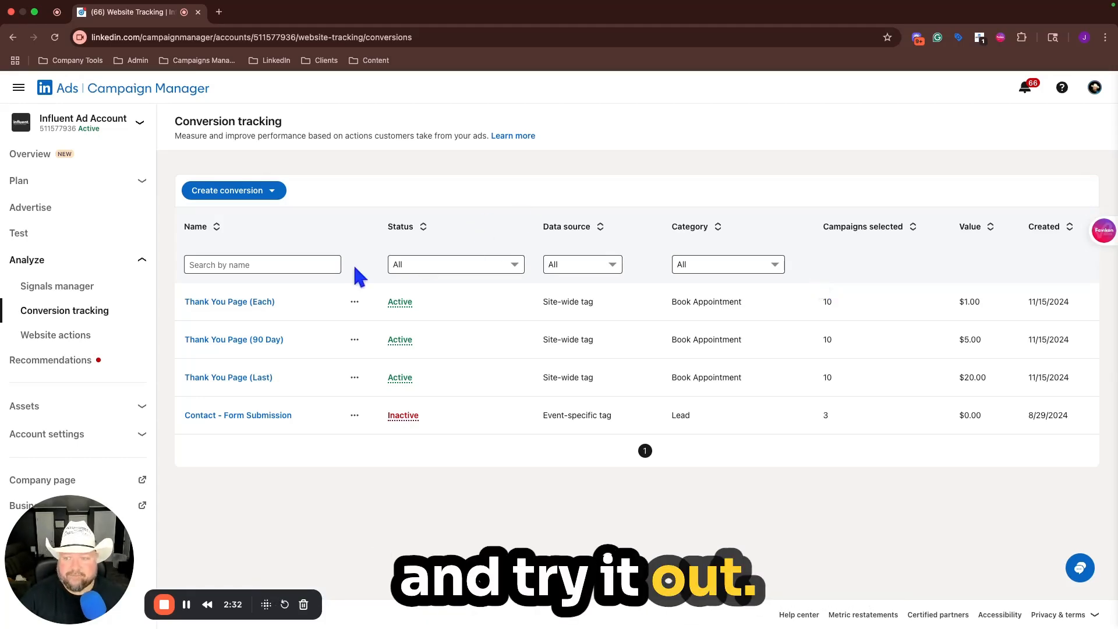
left_click(274, 195)
left_click(295, 152)
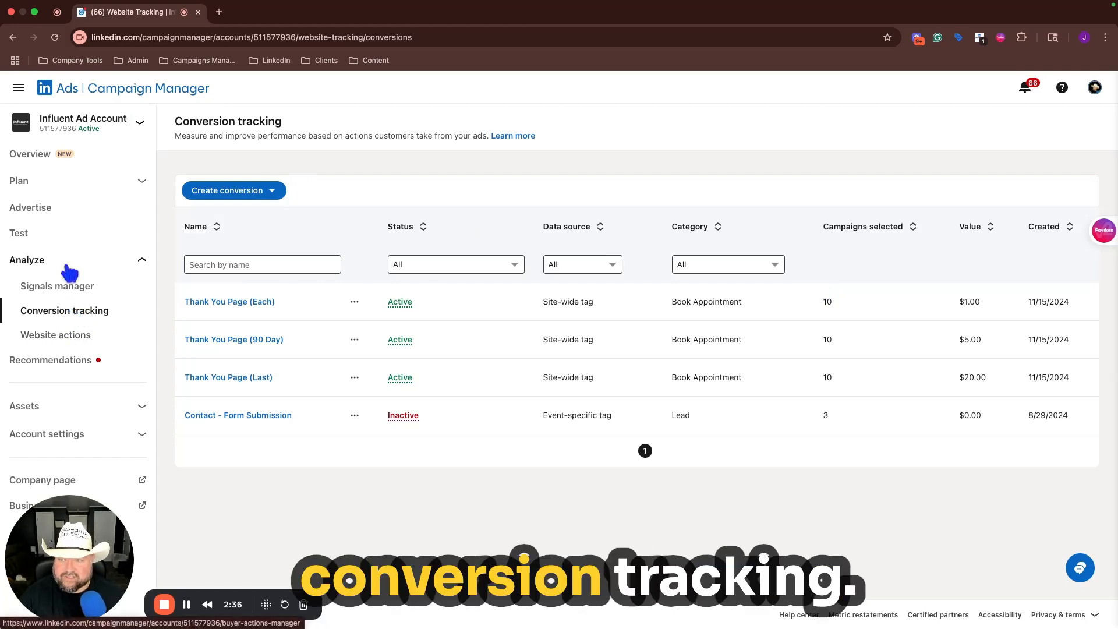
left_click(272, 196)
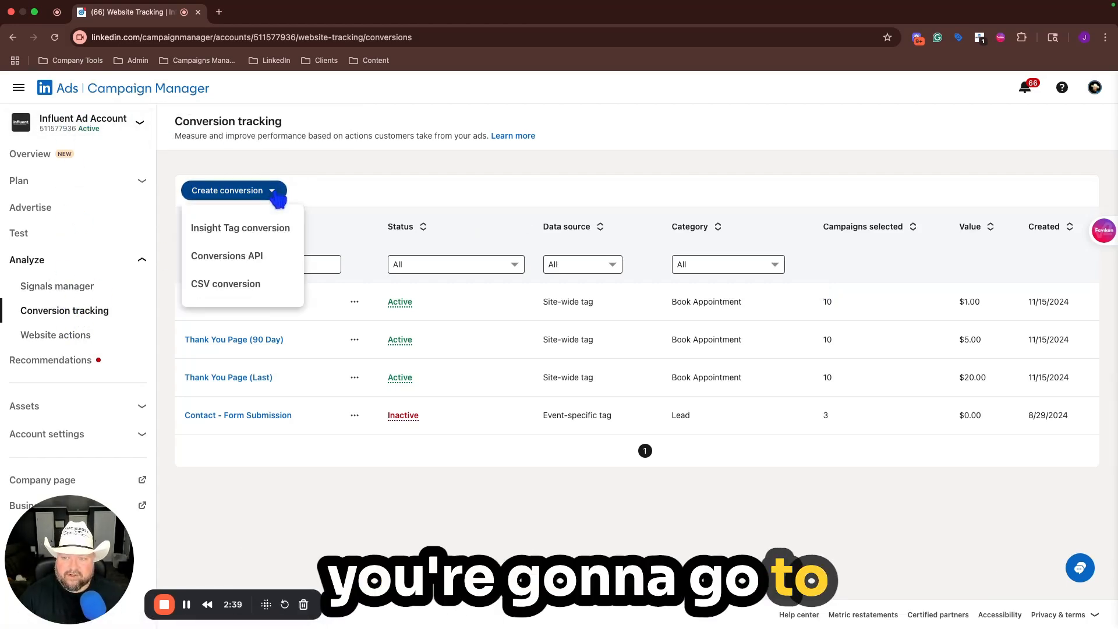
left_click(236, 256)
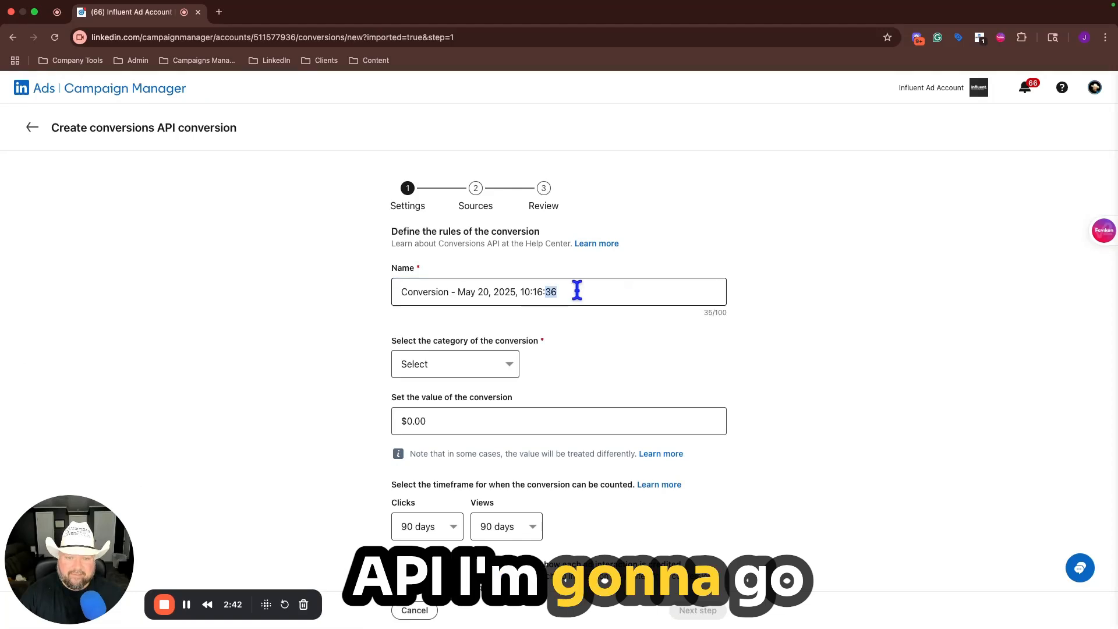
Name the new conversion "CAPI Demo Calls (Last)"
triple_click(579, 290)
type("CAPI Conversion")
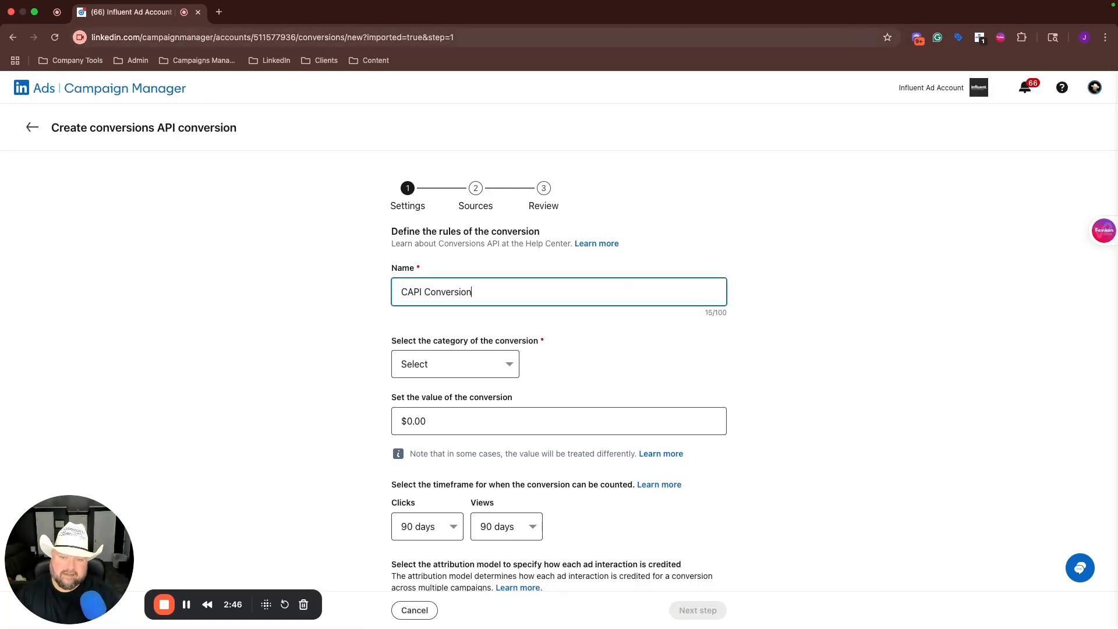
key("BackSpace")
key("BackSpace")
key("BackSpace")
key("BackSpace")
type("D")
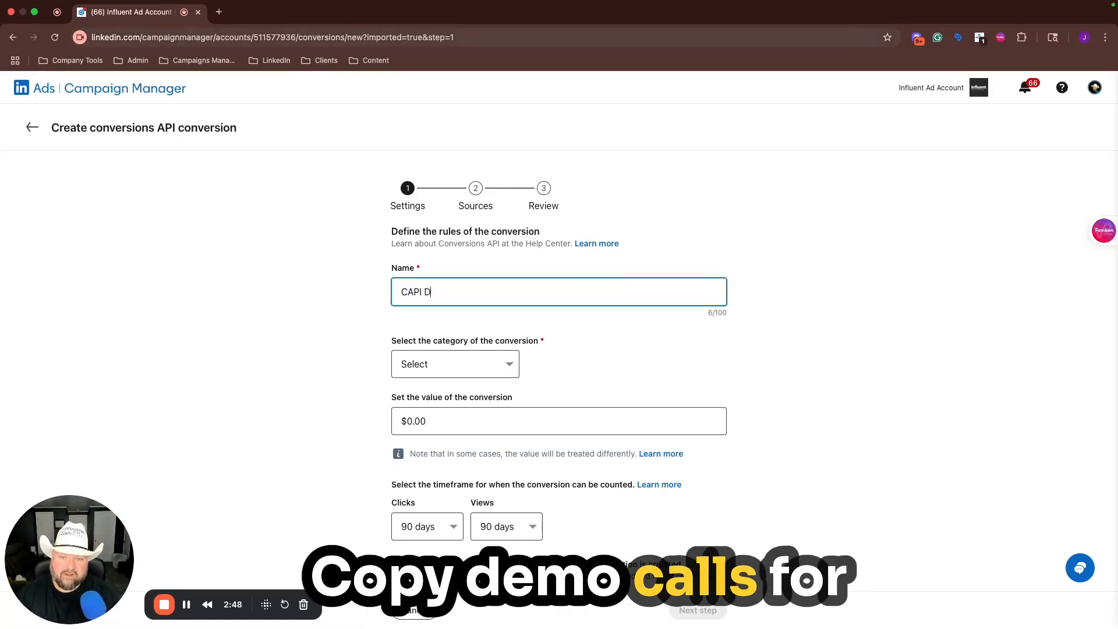
type("emo Cal")
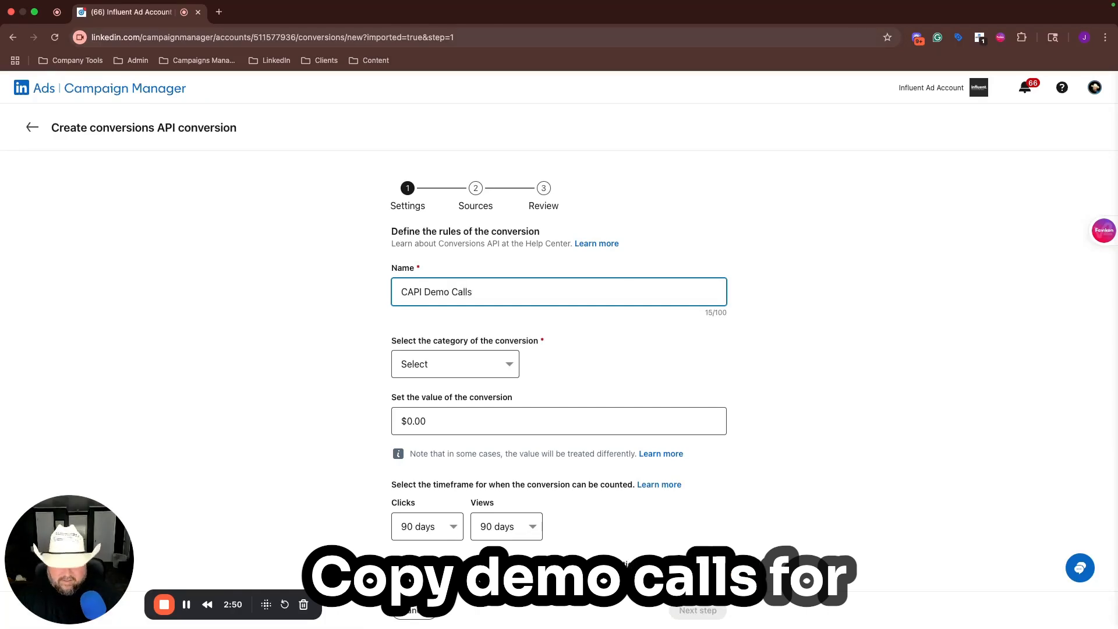
type("ls")
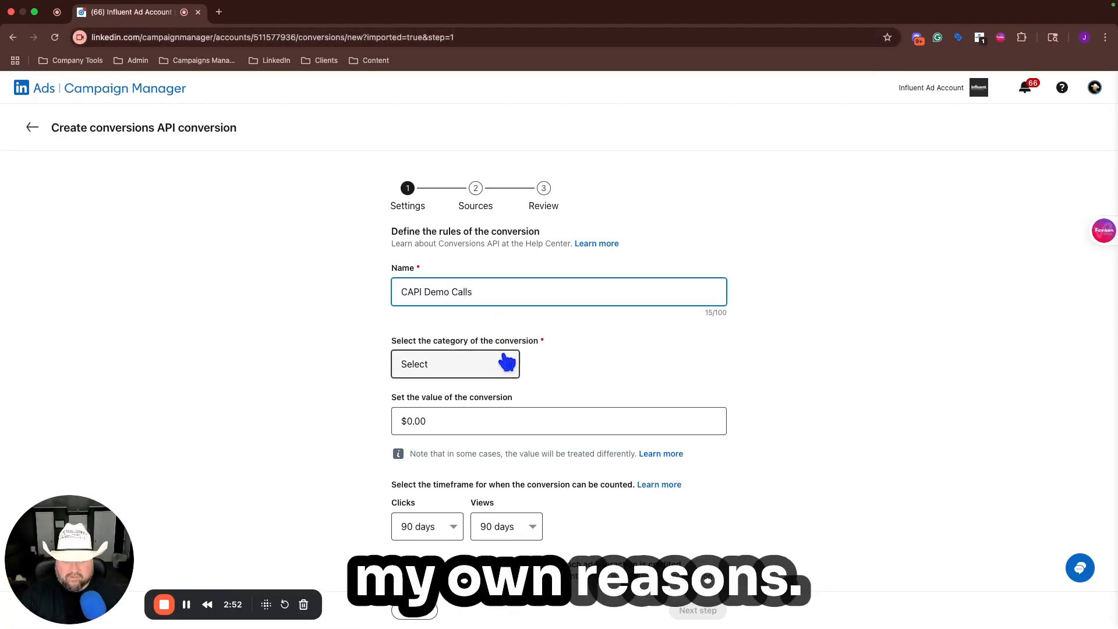
scroll(507, 362, "down", 1)
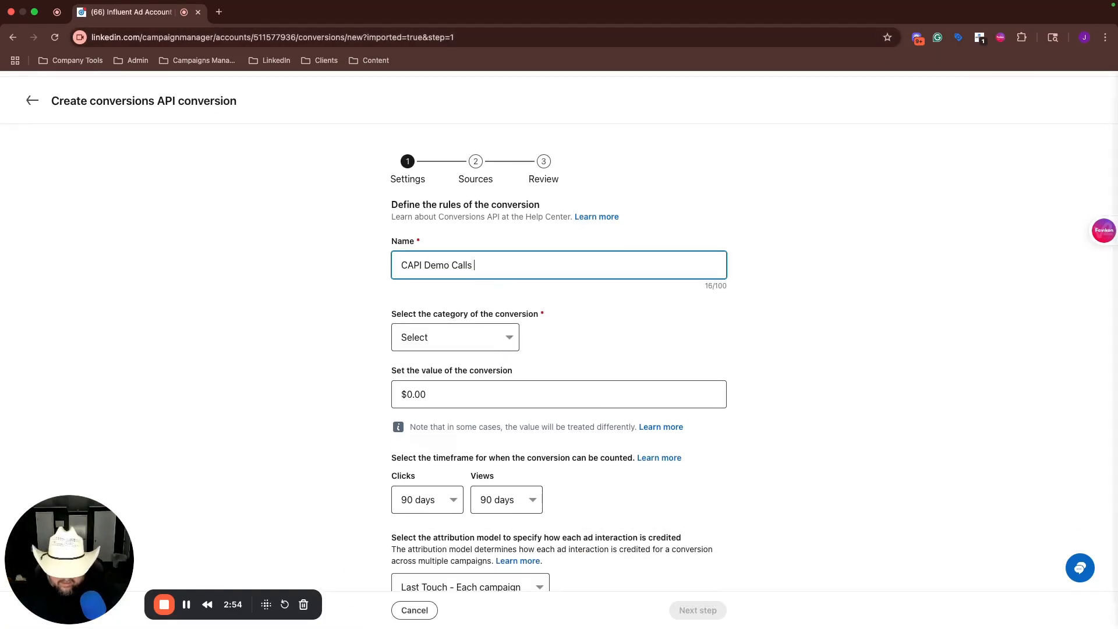
type("(Last")
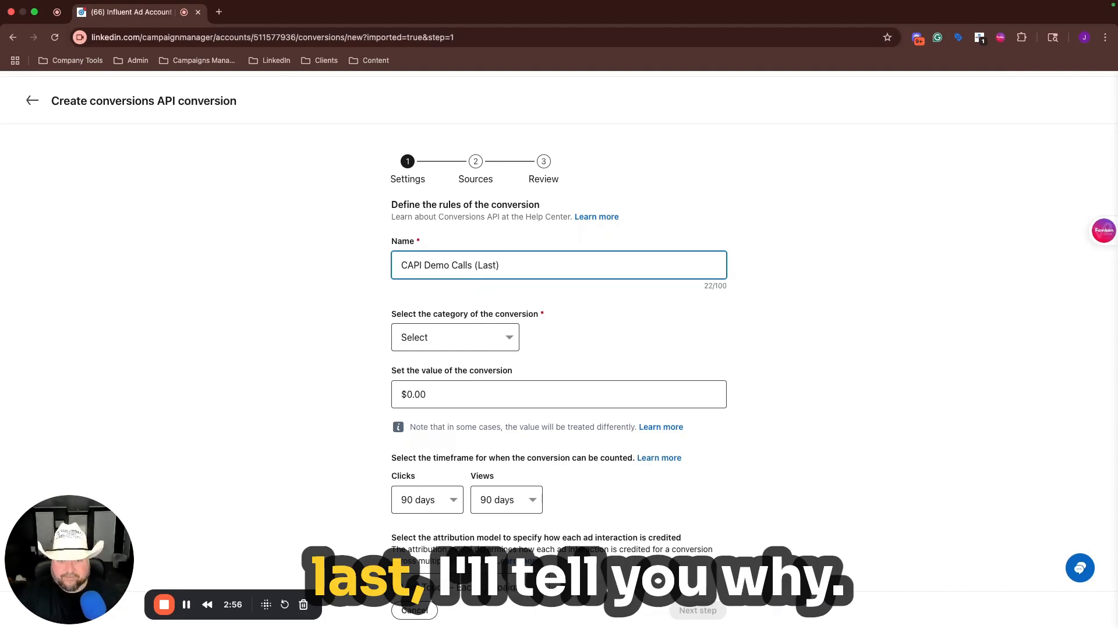
type(")")
Set the conversion category to Lead and its value to $50.00
left_click(515, 341)
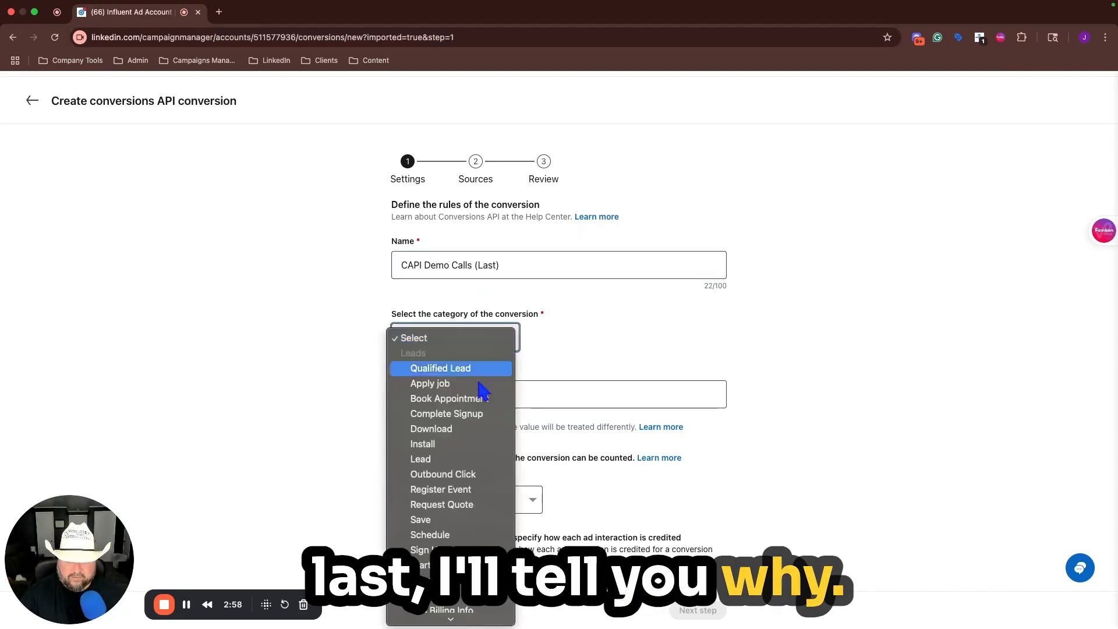
left_click(435, 460)
scroll(553, 338, "down", 1)
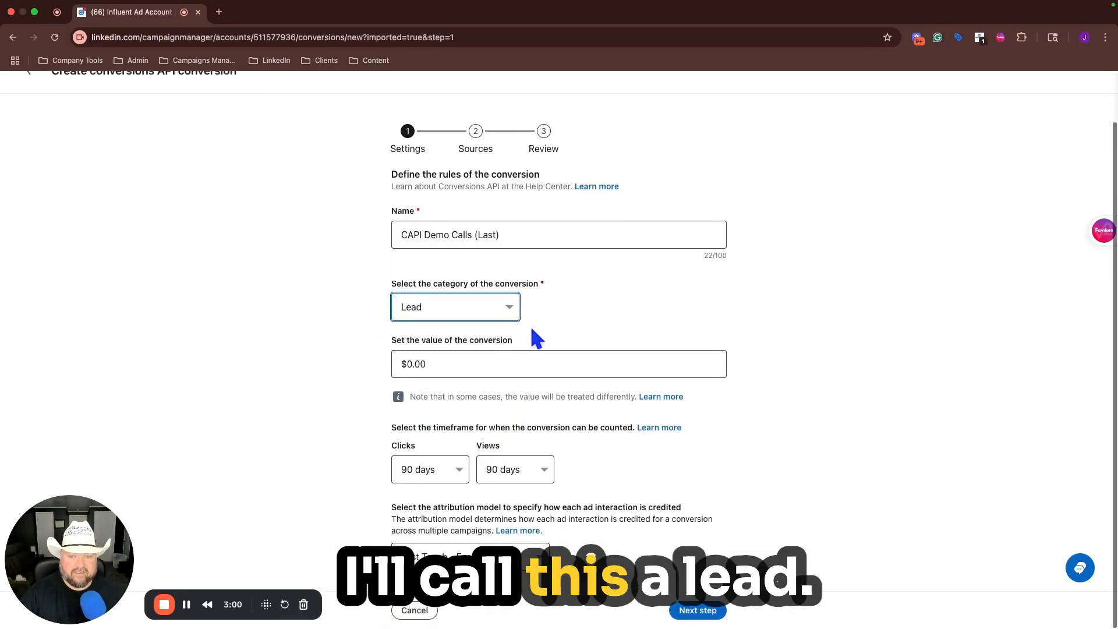
left_click(479, 367)
type("50")
left_click(936, 270)
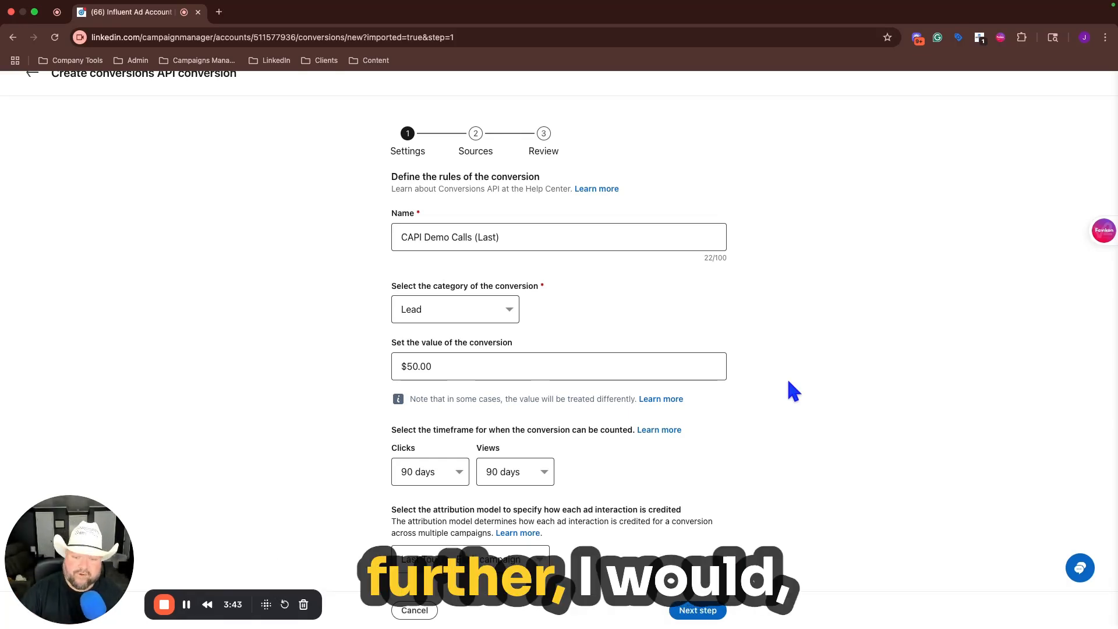
Keep the click timeframe at 90 days and rename the conversion "CAPI Demo Calls (Last-90 Day)"
left_click(435, 471)
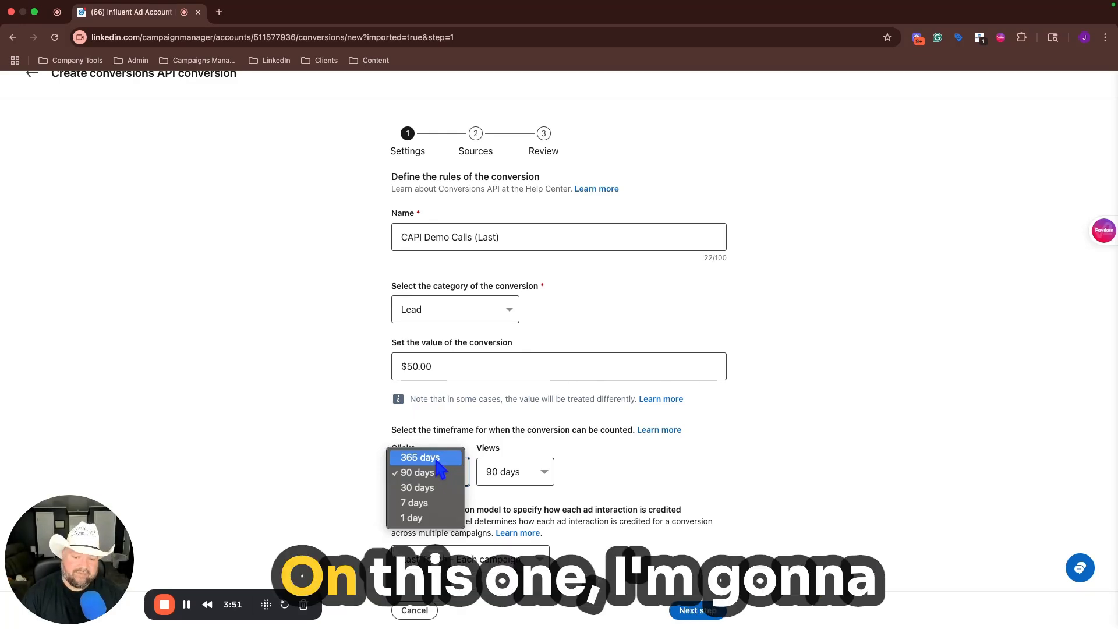
left_click(241, 255)
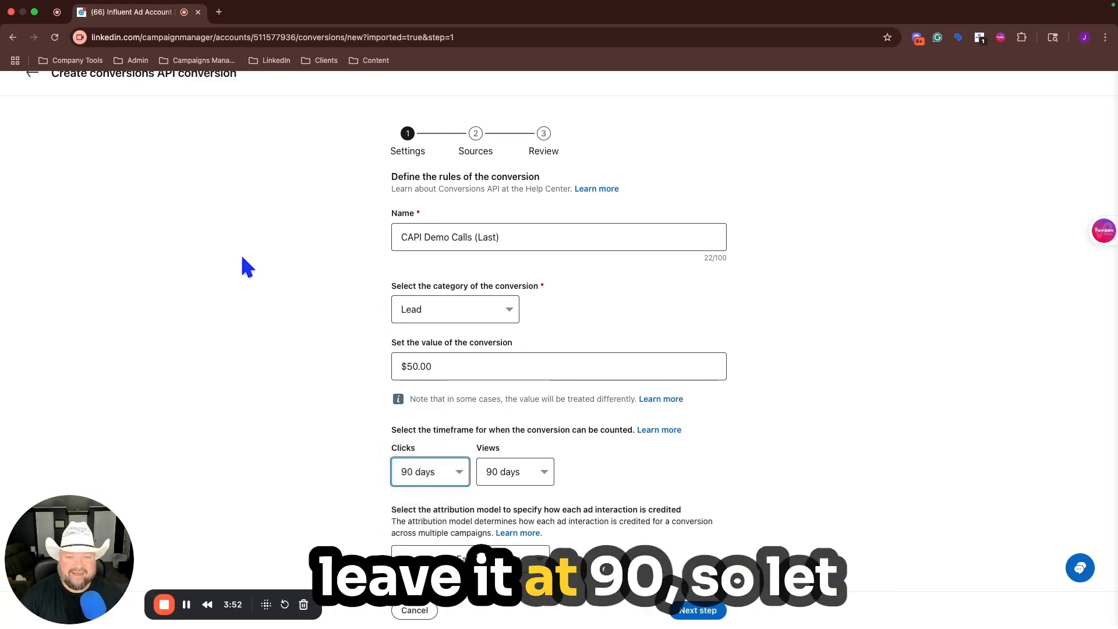
left_click(497, 237)
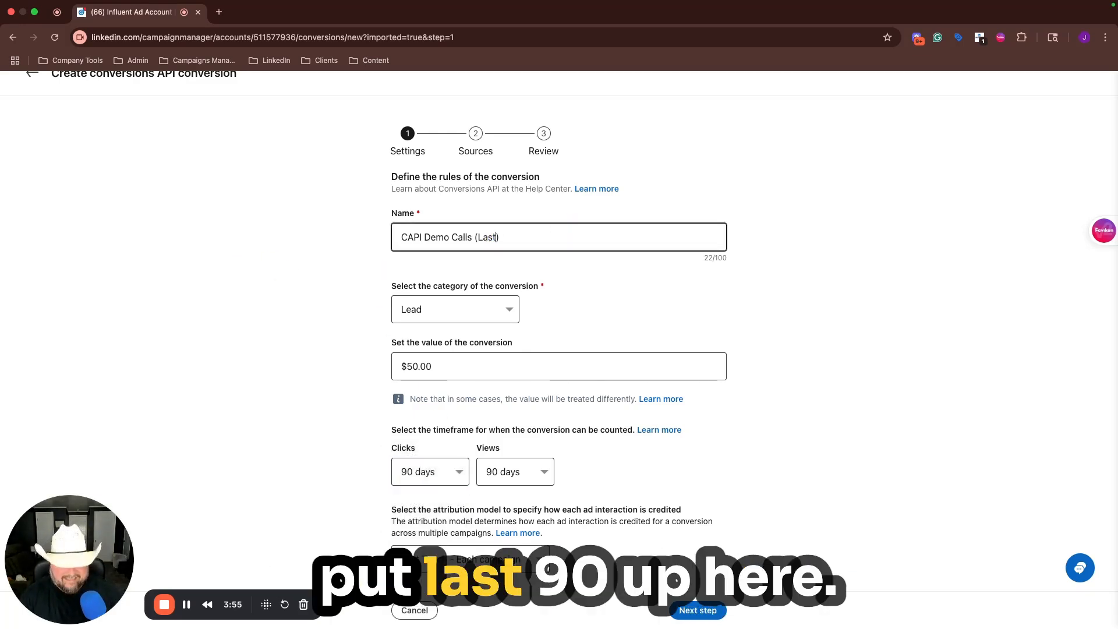
type("-90")
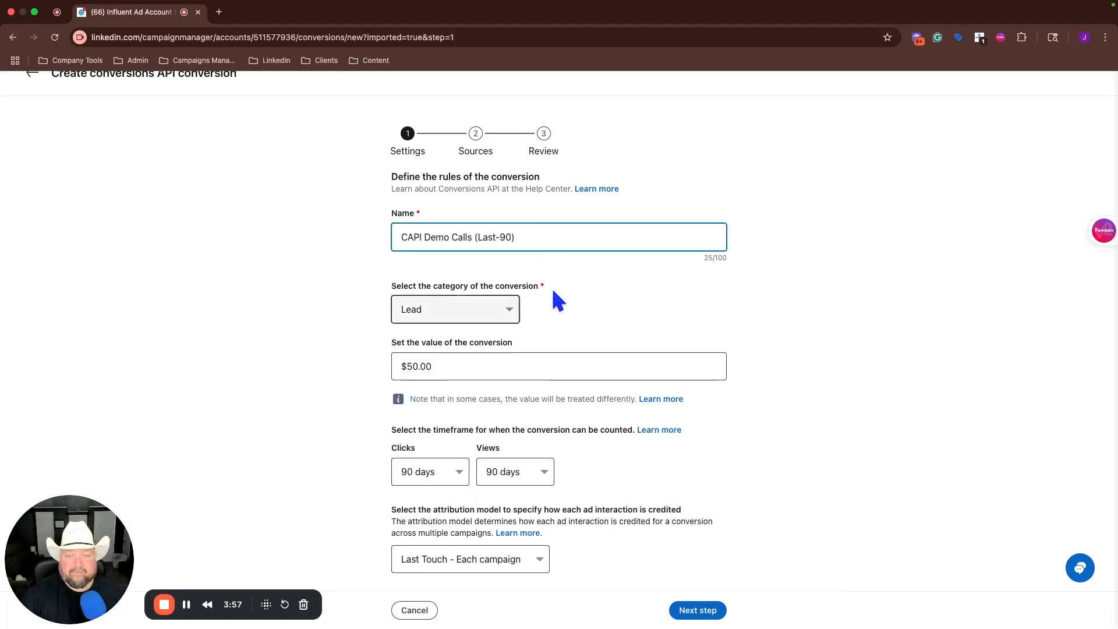
type(" Day")
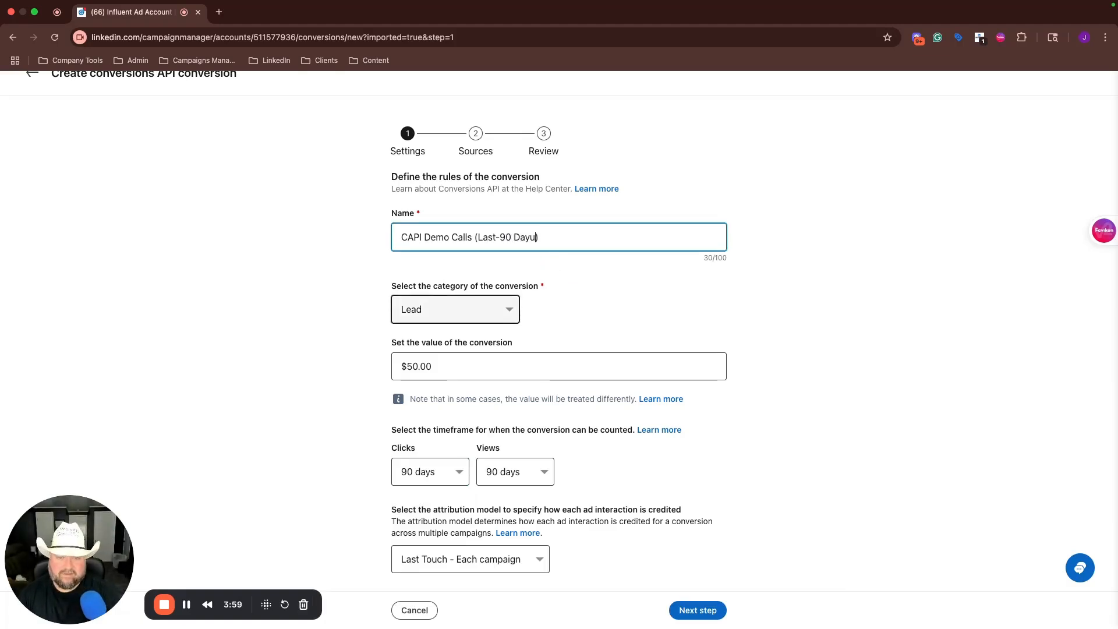
left_click(664, 324)
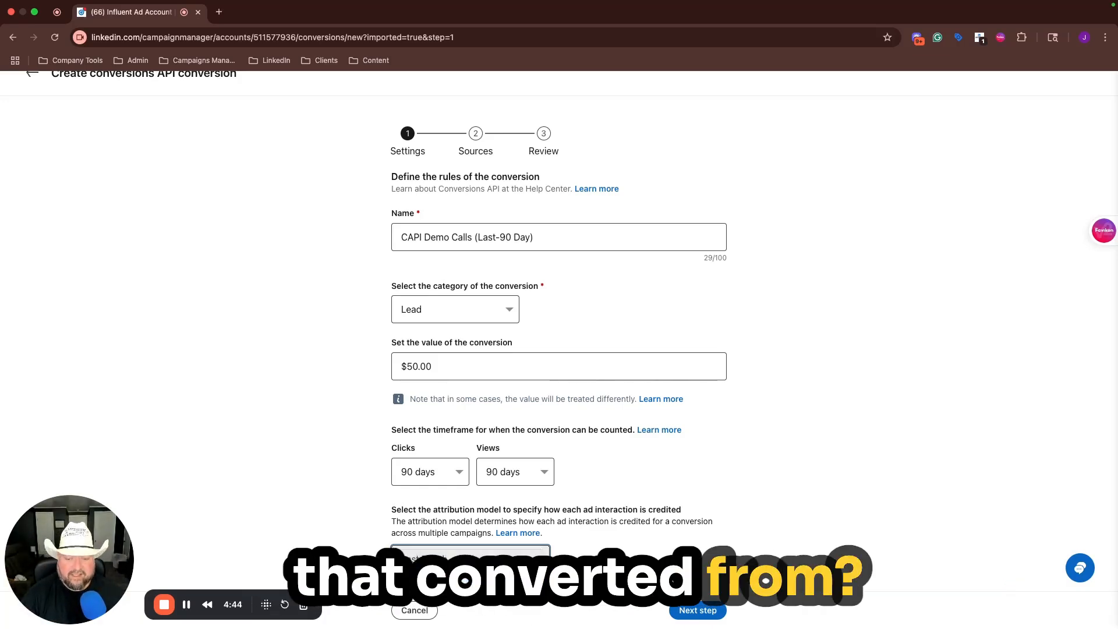
Set the attribution model to Last Touch - Last campaign and proceed to choosing the data source
left_click(470, 574)
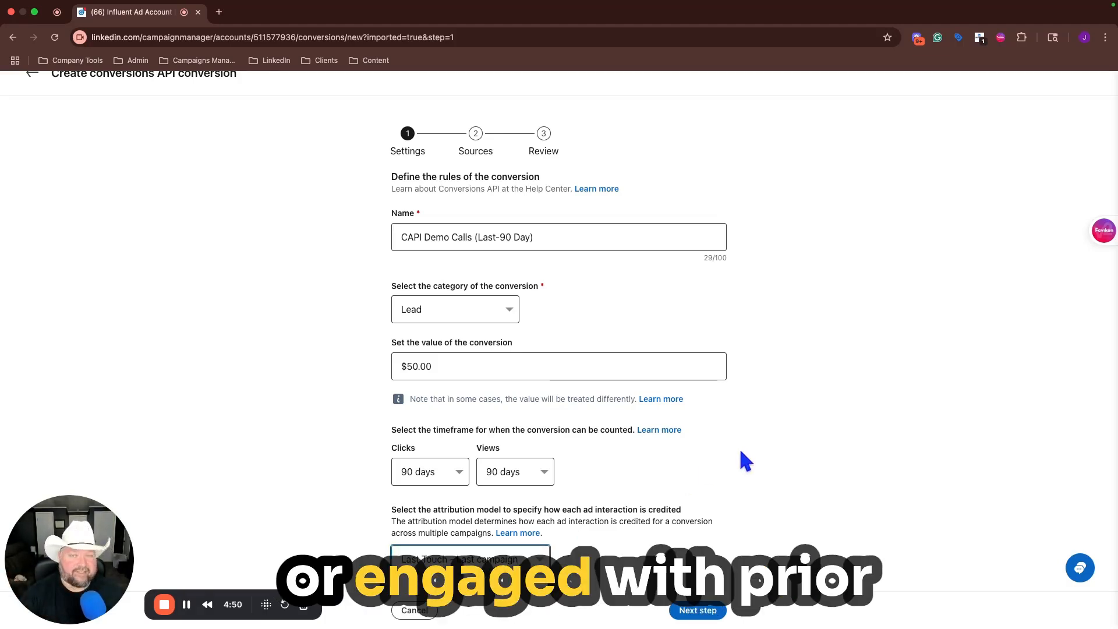
left_click(701, 611)
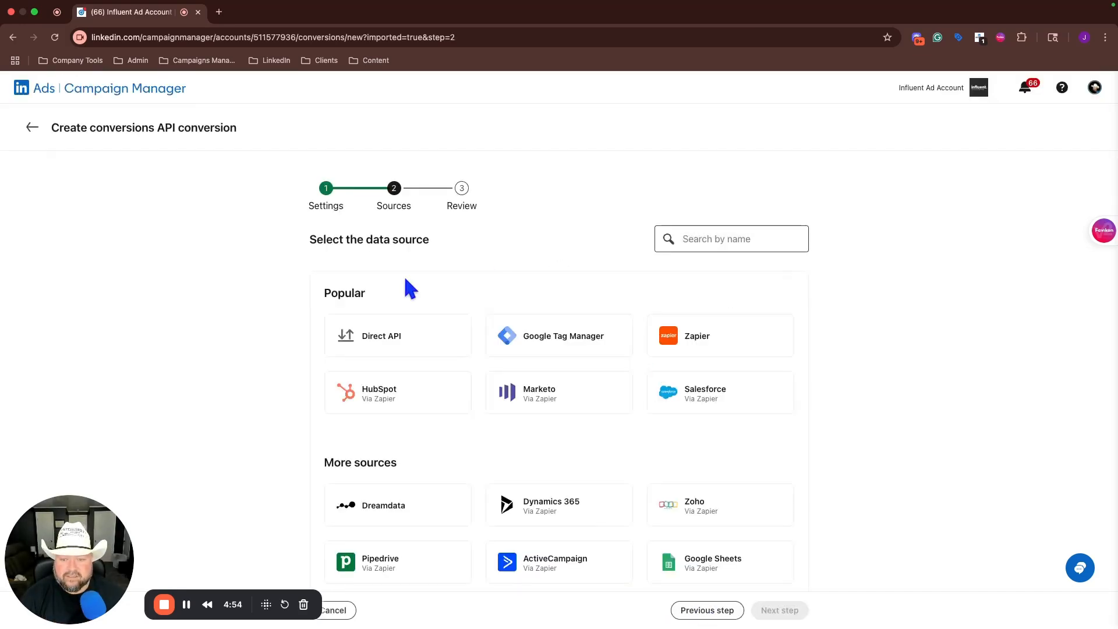
scroll(348, 390, "down", 3)
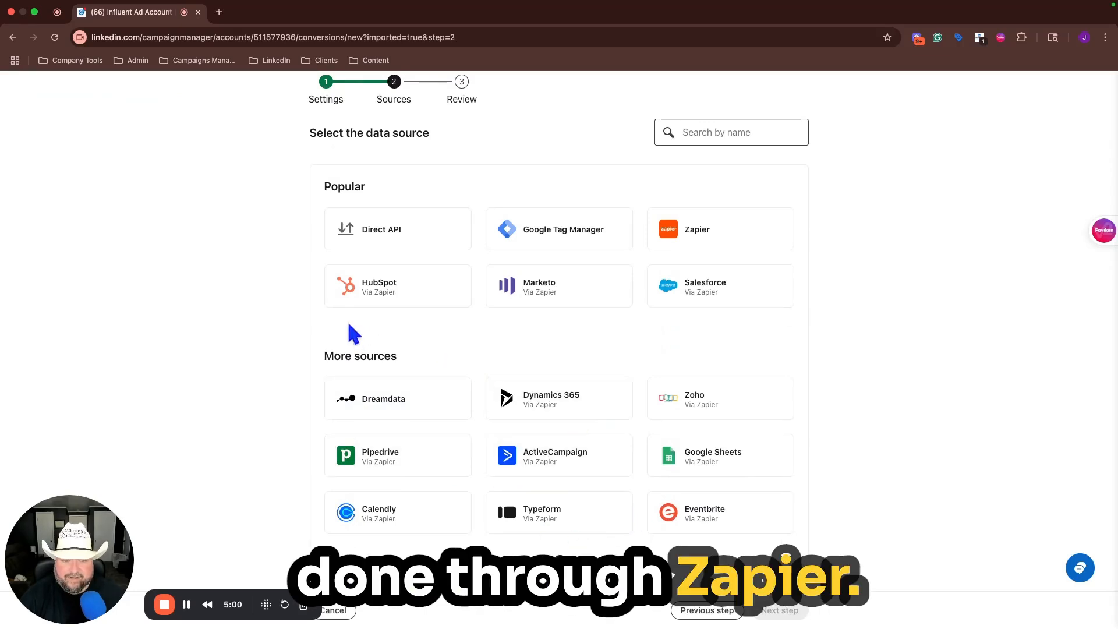
Choose HubSpot via Zapier as the data source and authorize LinkedIn Conversions to access the Influent Zapier account
left_click(385, 295)
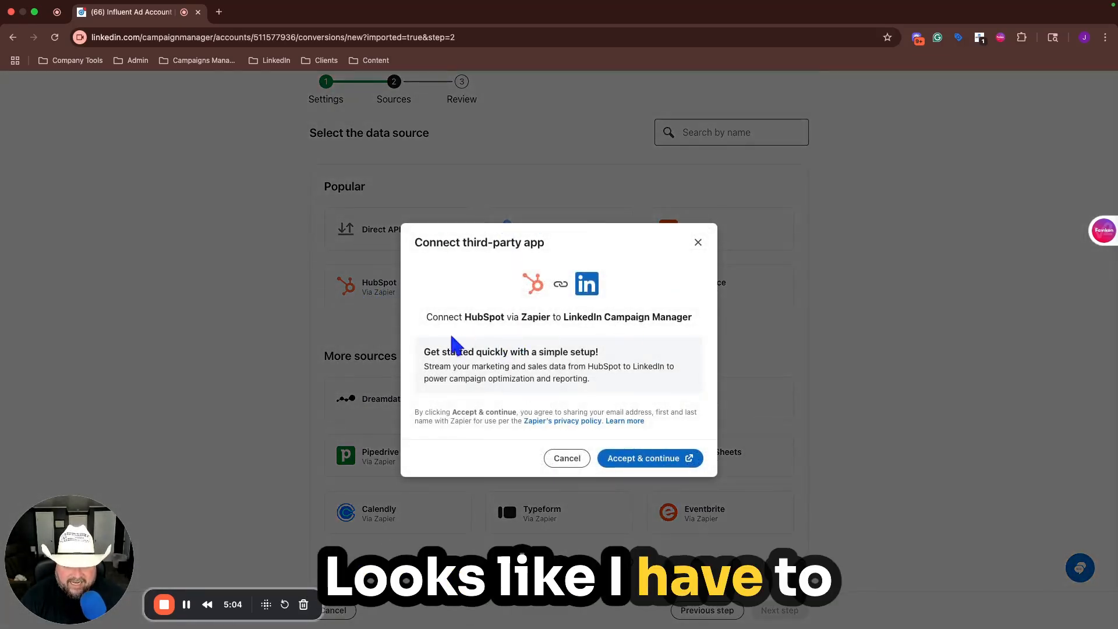
left_click(660, 458)
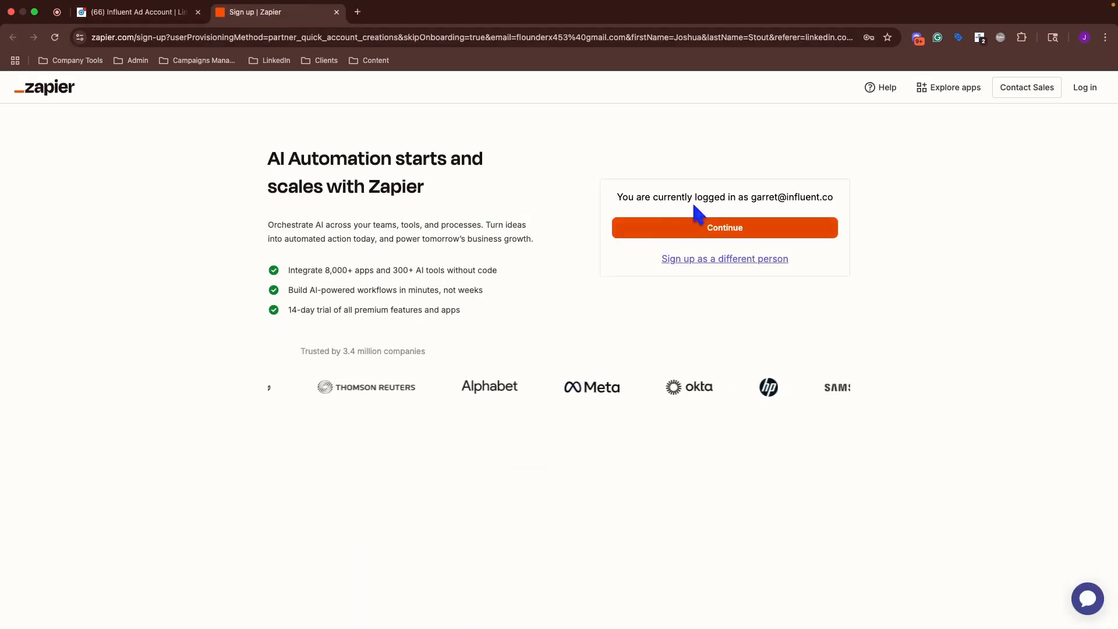
left_click(693, 228)
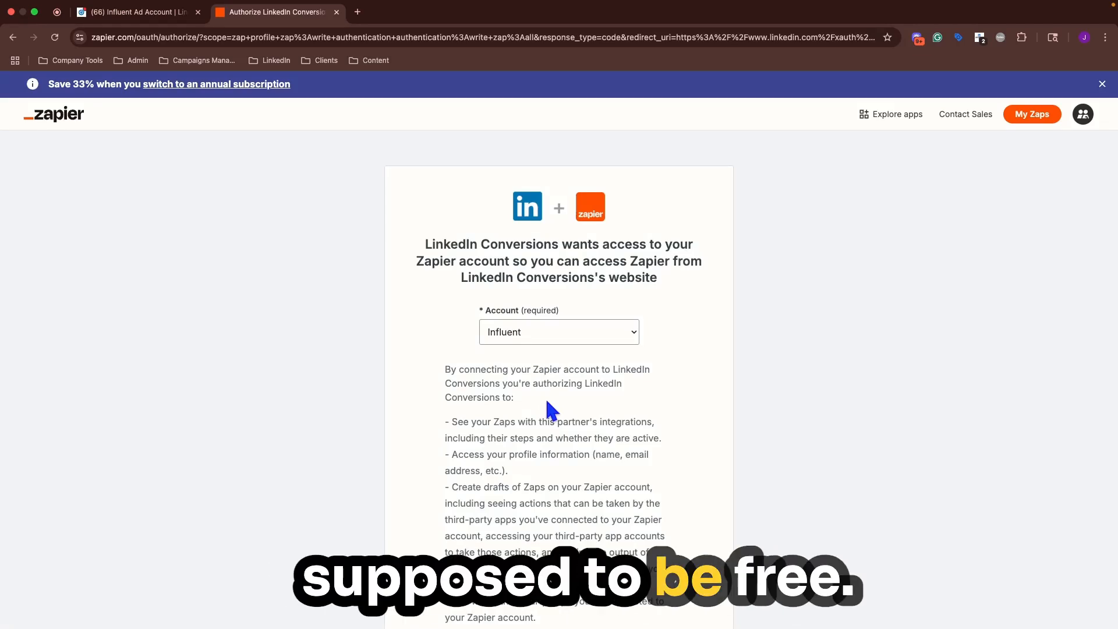
scroll(546, 397, "down", 2)
scroll(547, 398, "down", 5)
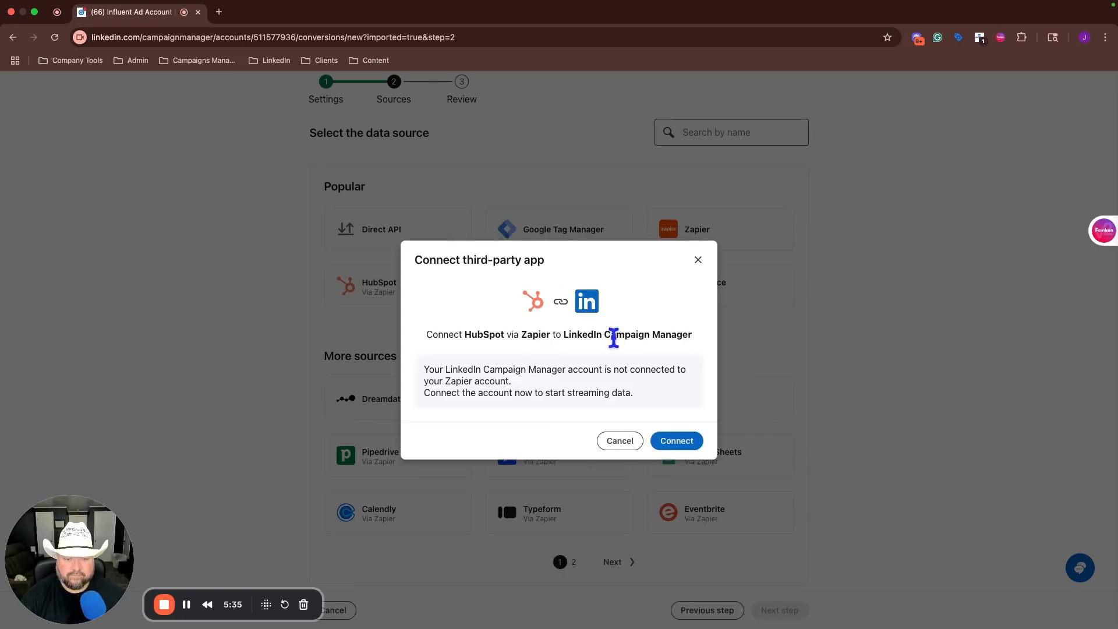
Connect the LinkedIn Campaign Manager account to Zapier by signing in to LinkedIn
left_click(677, 445)
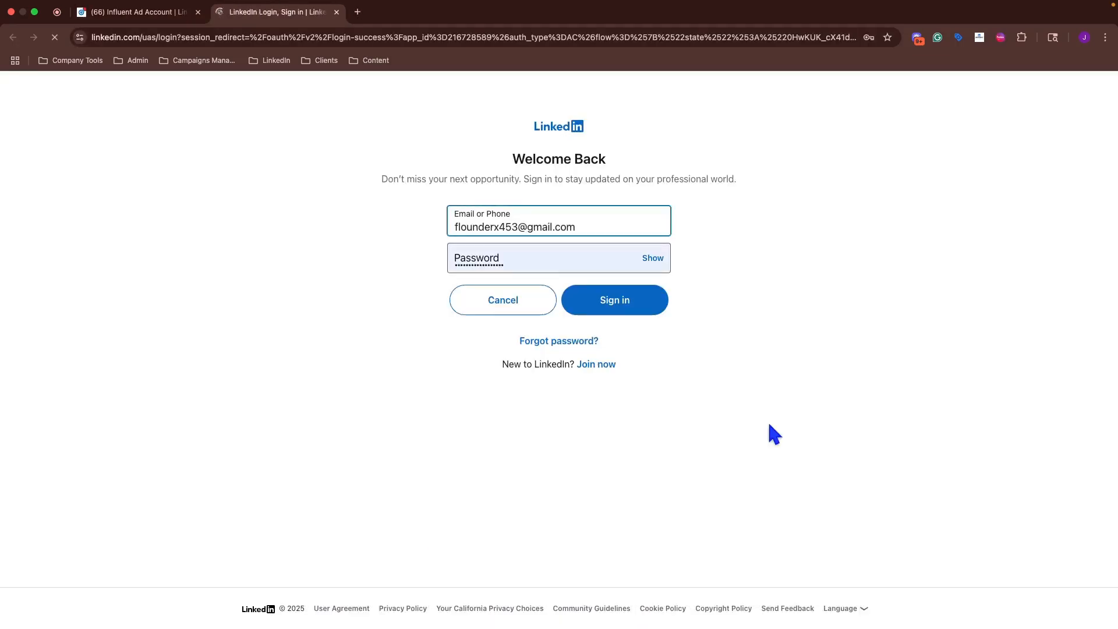
left_click(619, 315)
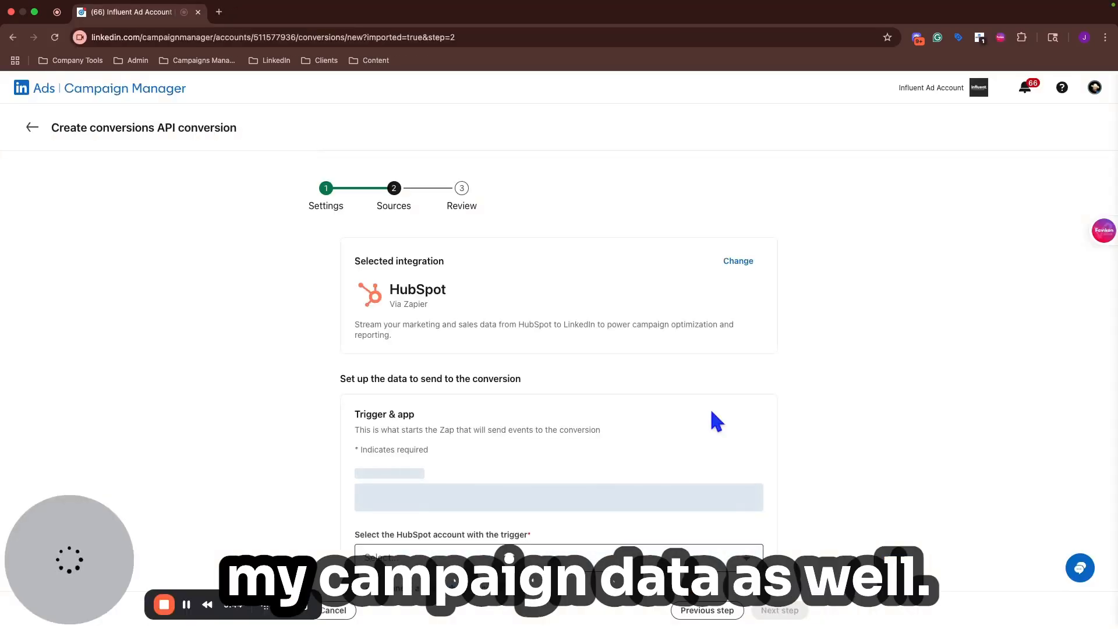
Choose New Deal as the conversion's trigger and select the connected HubSpot Hub account for it
scroll(679, 349, "down", 5)
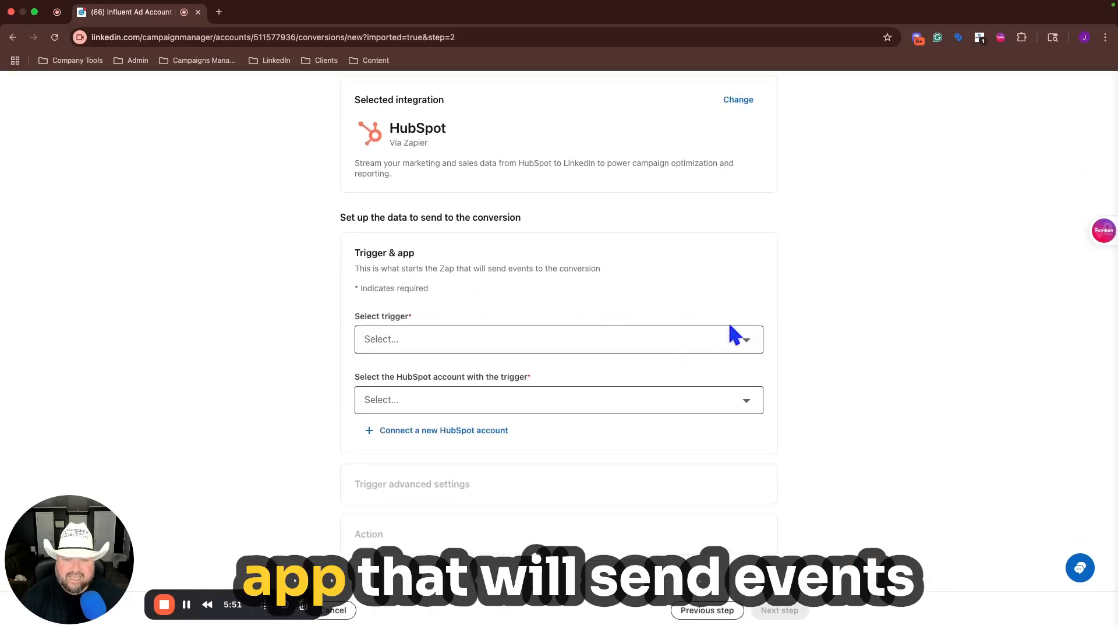
left_click(749, 348)
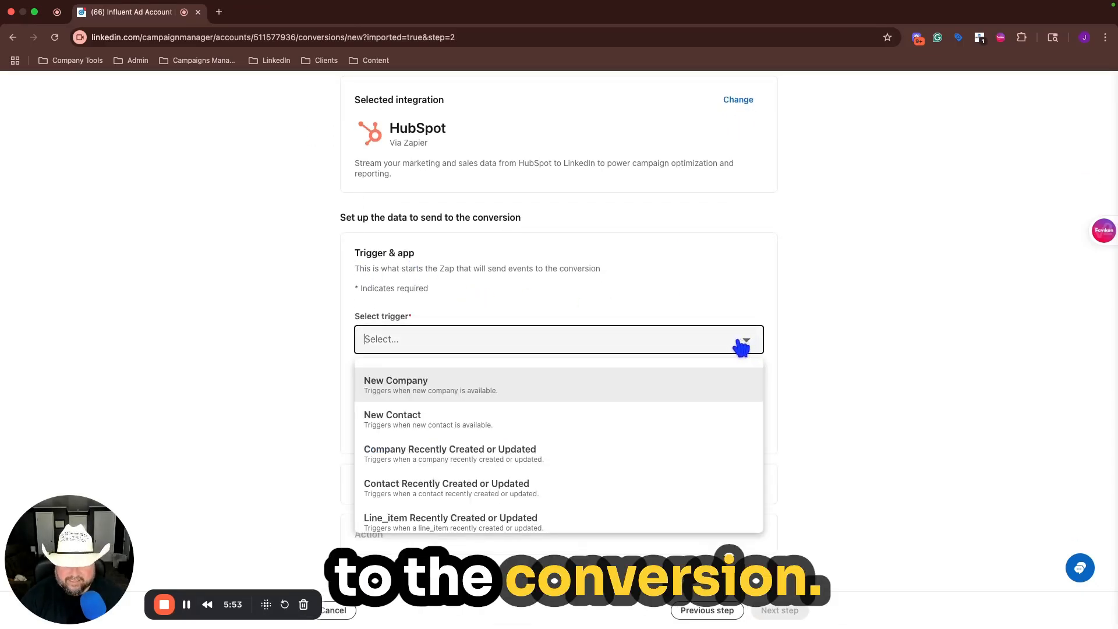
scroll(487, 393, "down", 1)
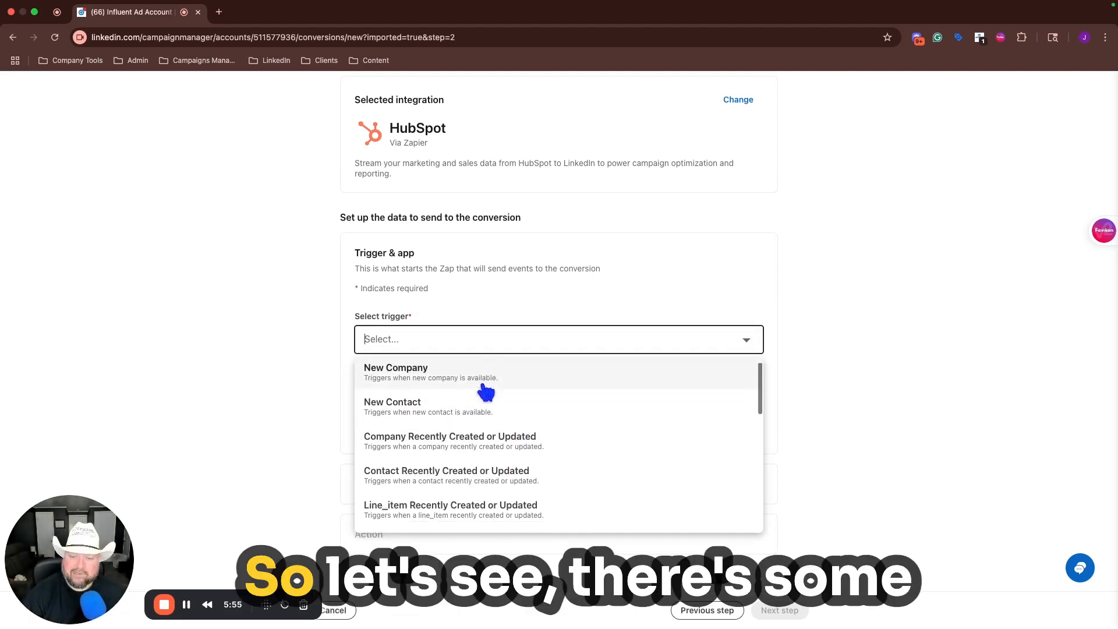
scroll(486, 393, "down", 3)
scroll(486, 393, "down", 2)
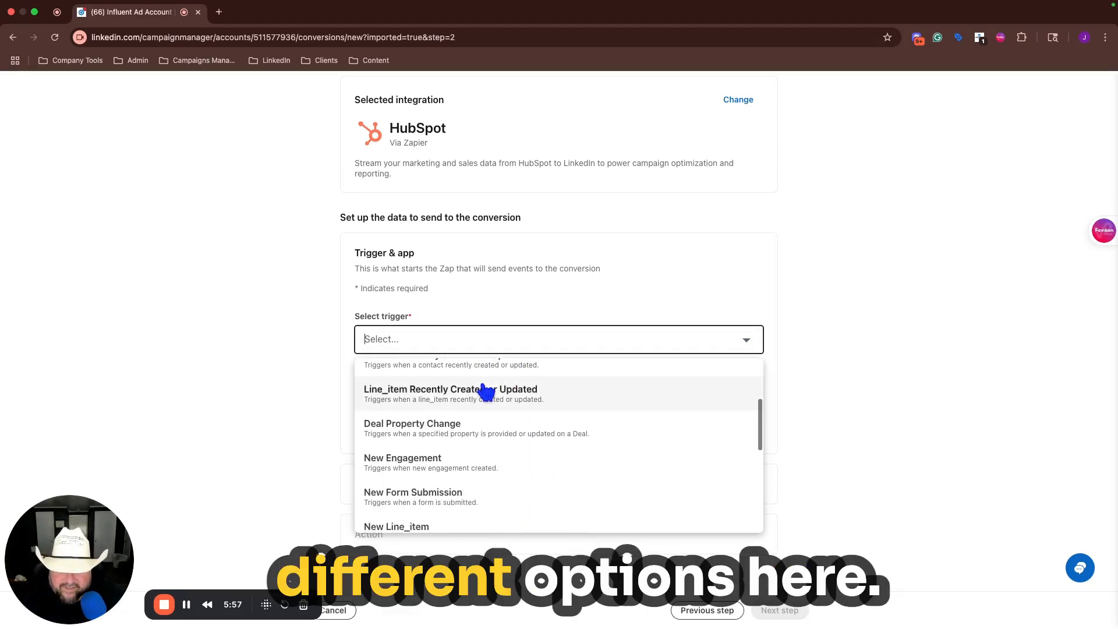
scroll(486, 393, "down", 6)
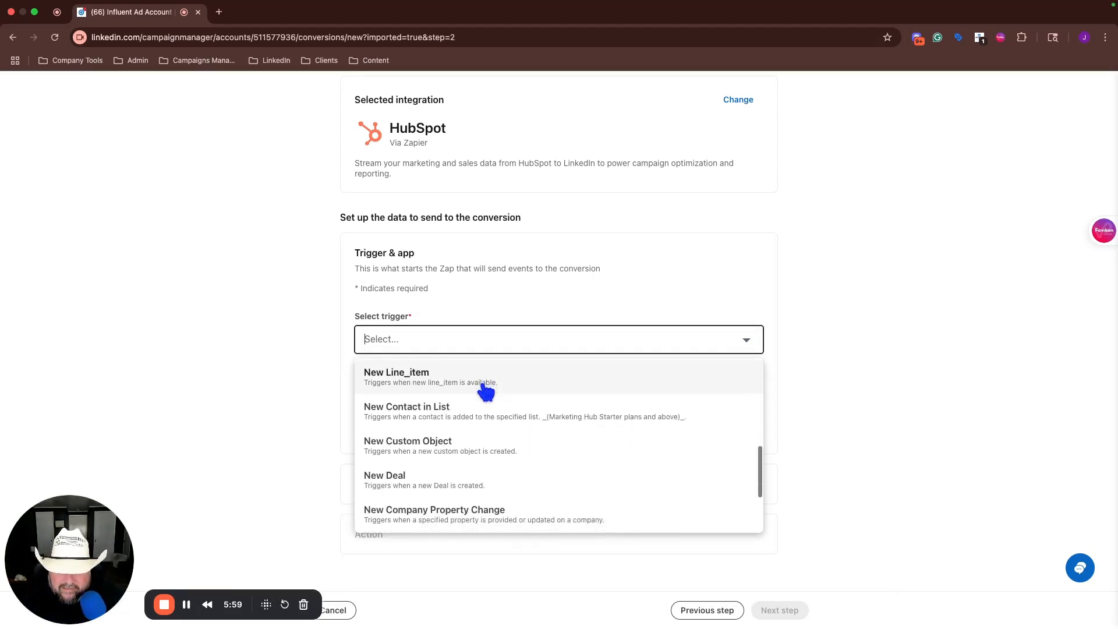
scroll(486, 393, "down", 3)
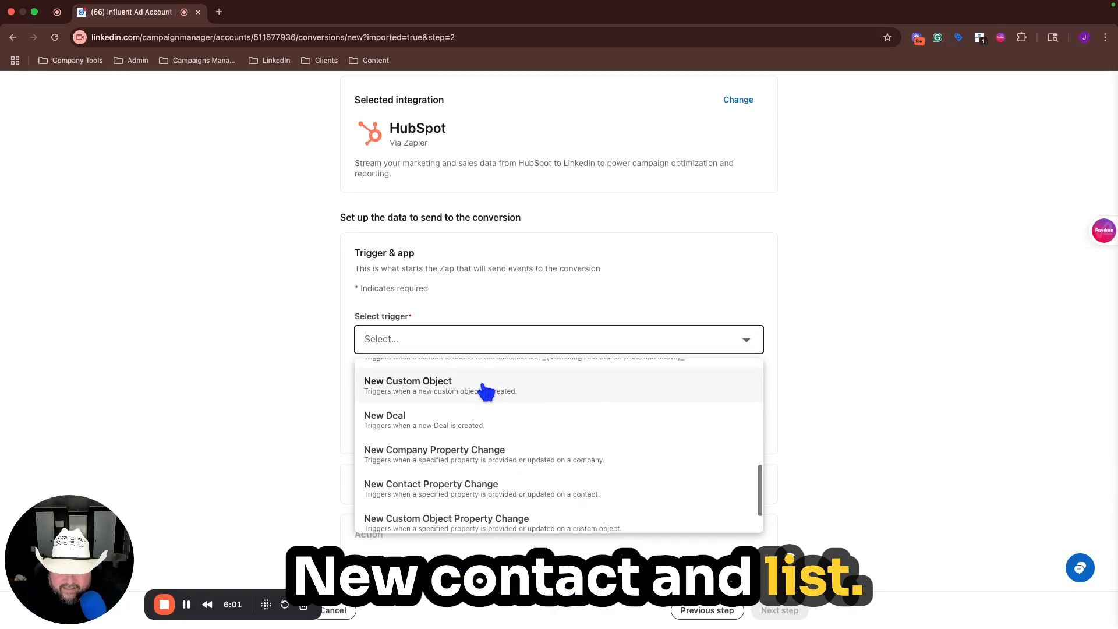
scroll(484, 392, "down", 2)
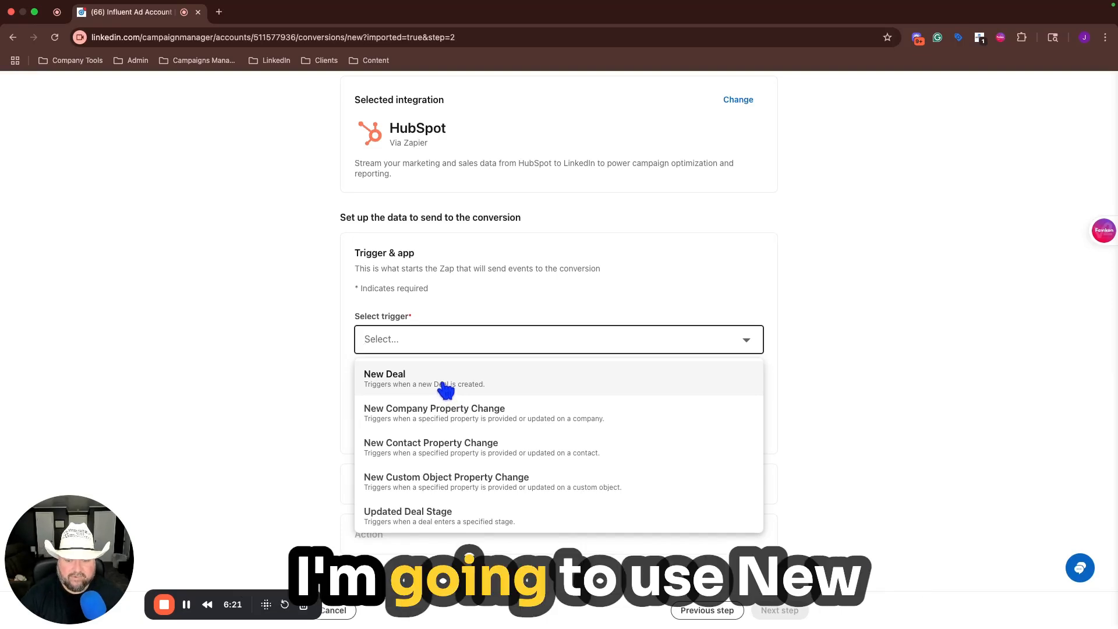
left_click(440, 386)
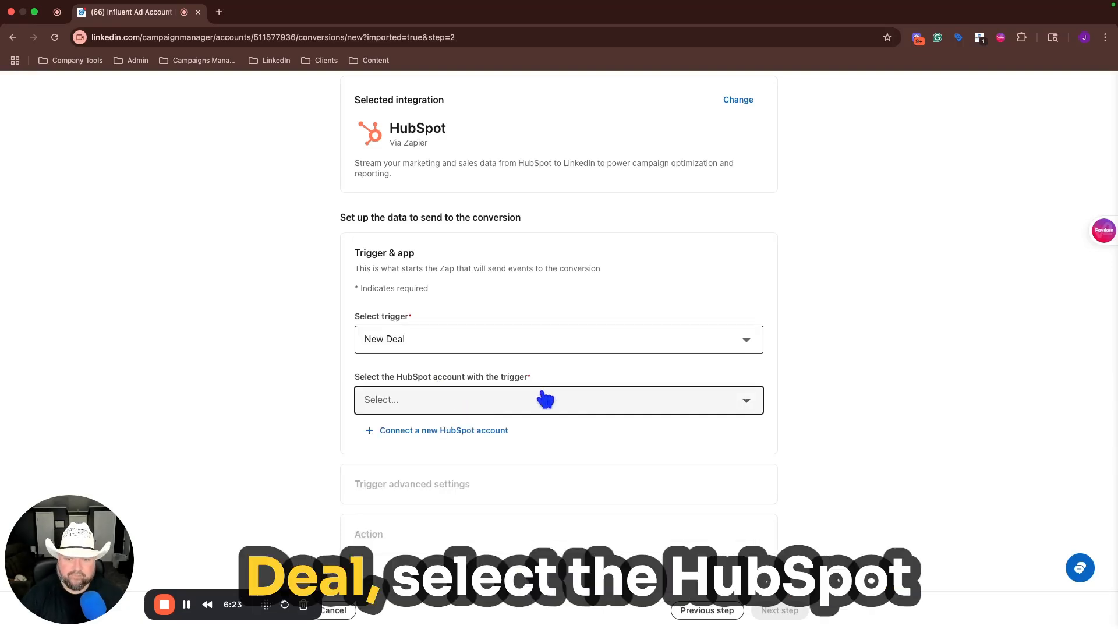
left_click(673, 406)
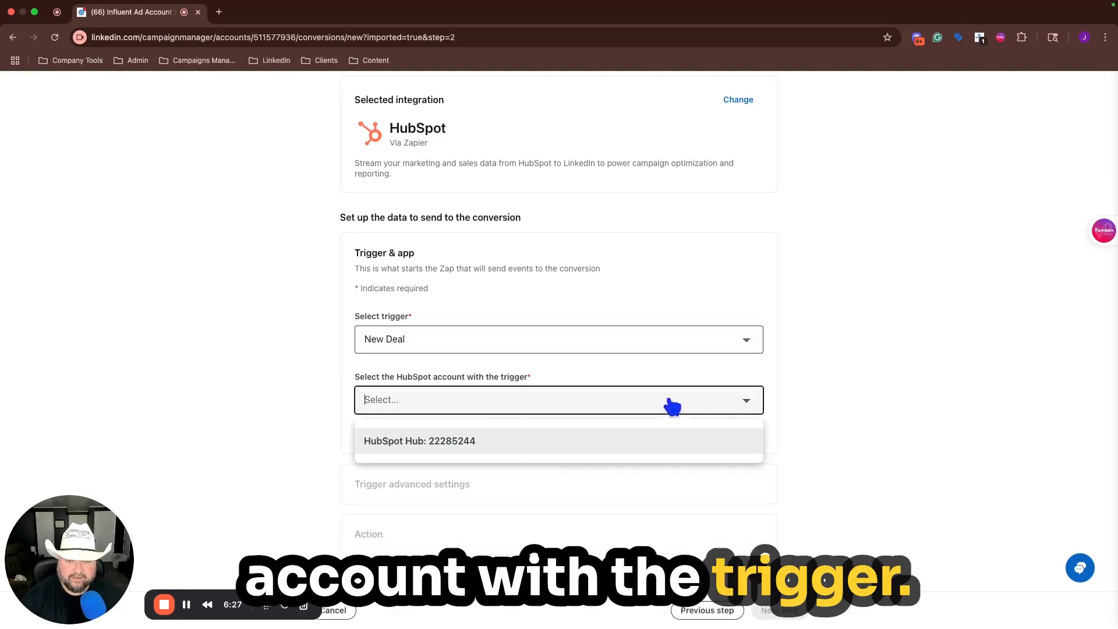
left_click(520, 442)
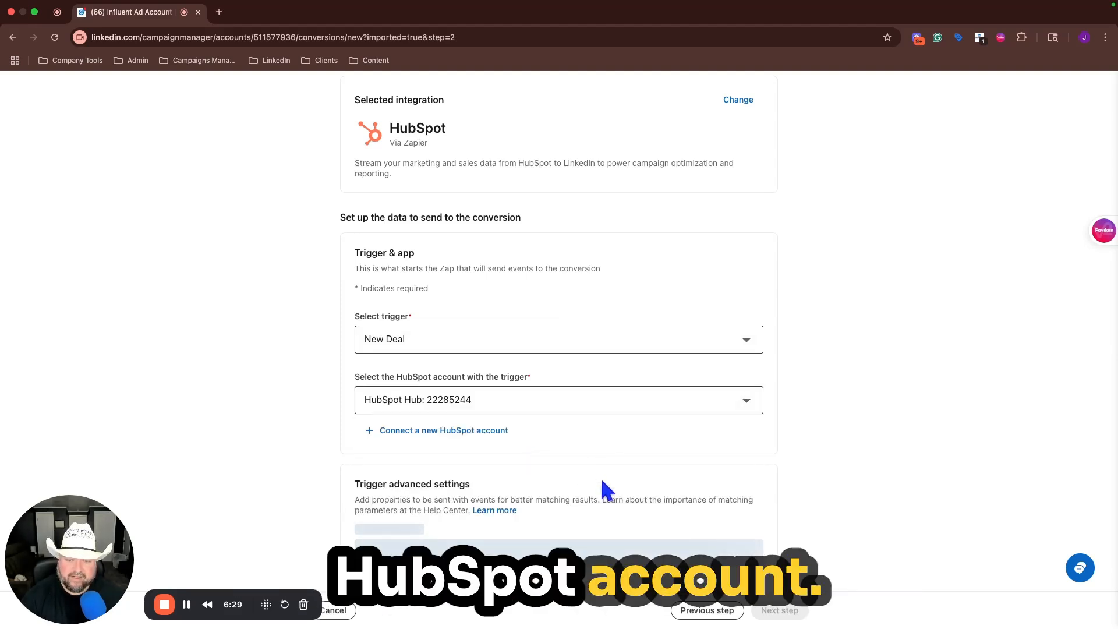
Search the additional properties to retrieve for "Prim" and add Contact Information: Primary Company Name
scroll(605, 483, "down", 3)
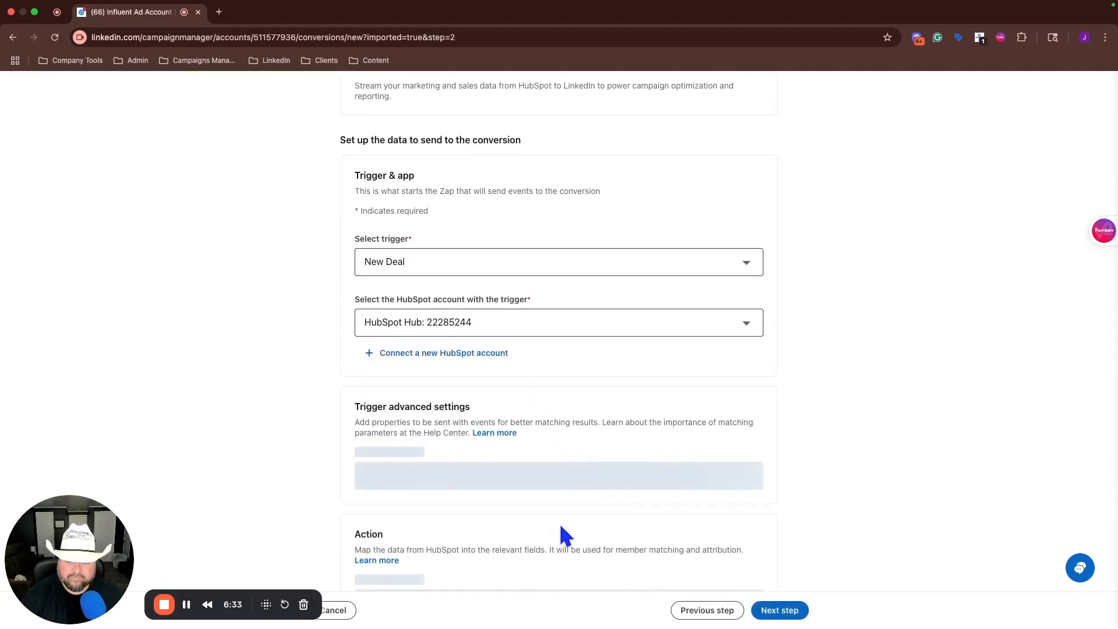
scroll(560, 525, "down", 3)
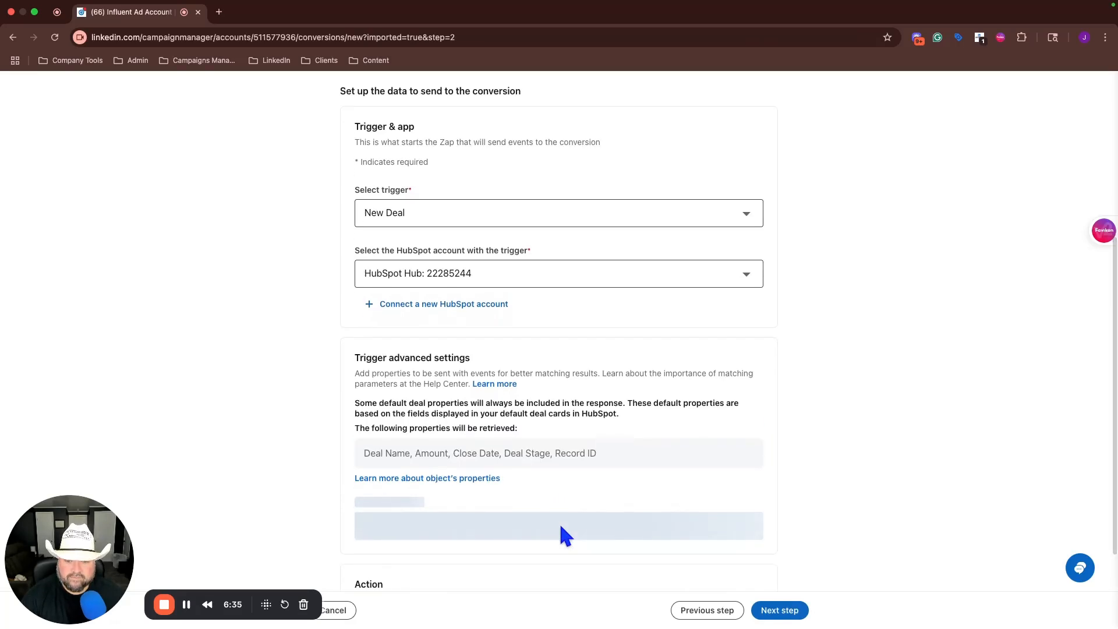
scroll(561, 527, "down", 1)
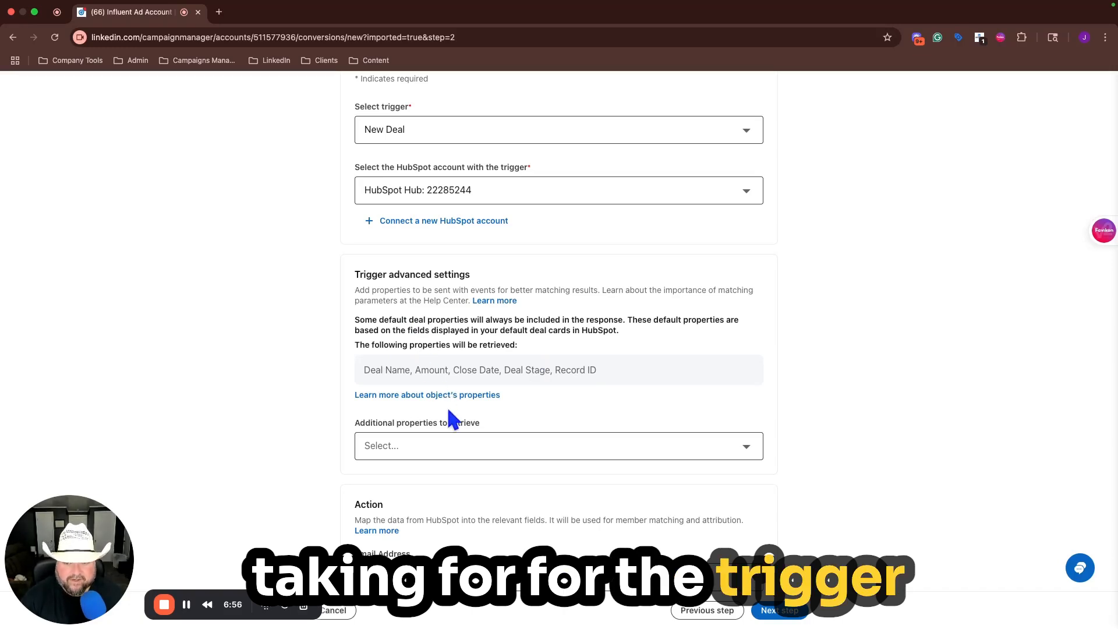
scroll(447, 406, "down", 2)
scroll(448, 411, "down", 2)
left_click(445, 349)
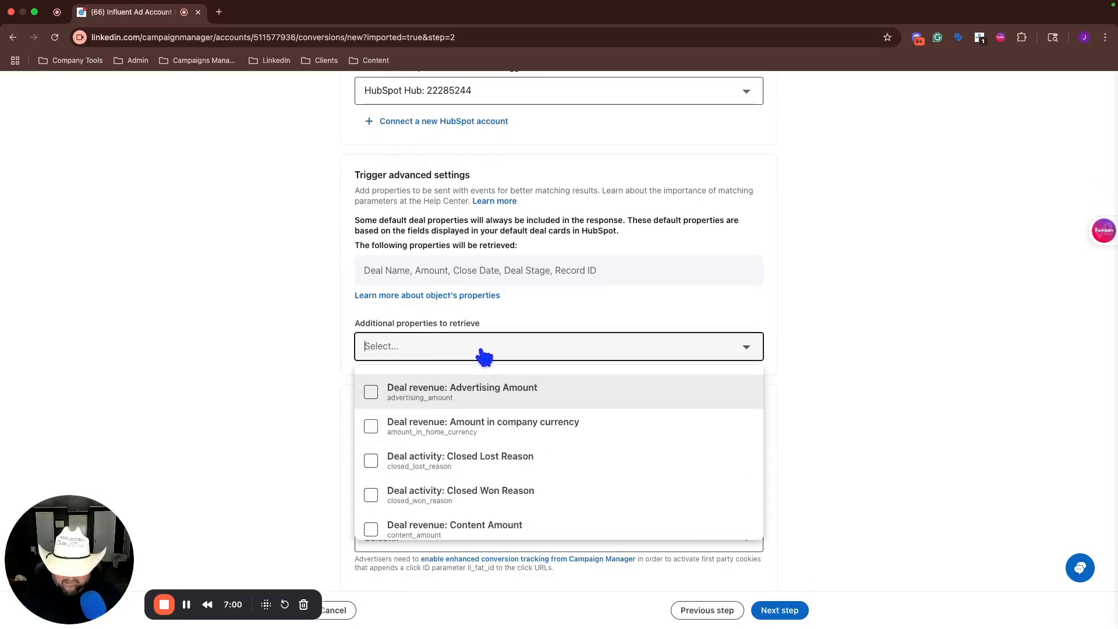
type("Prim")
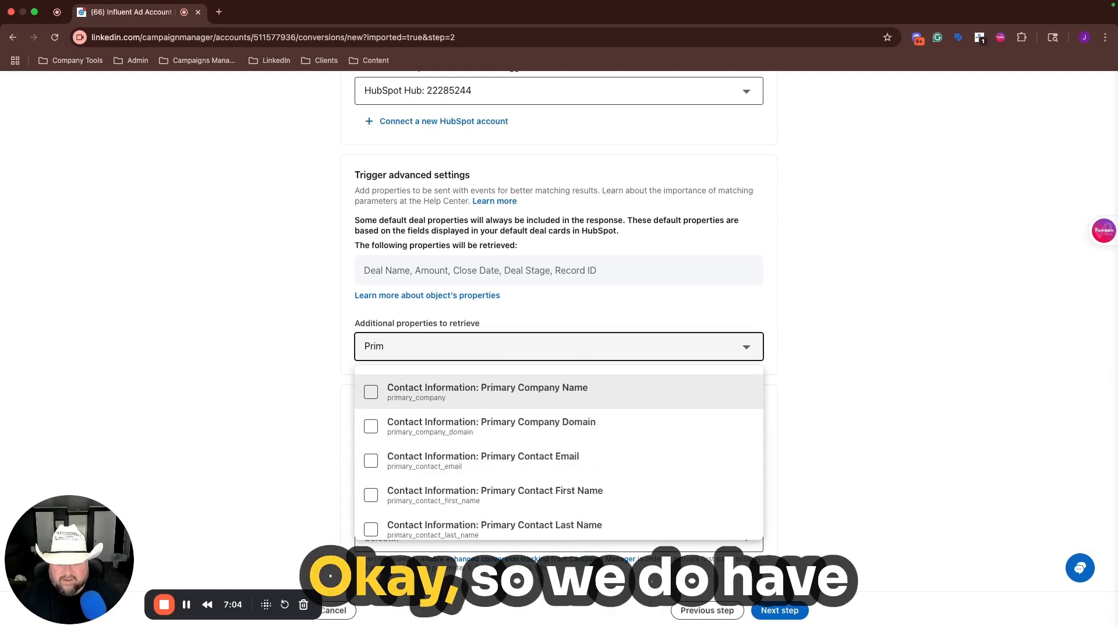
scroll(441, 422, "down", 1)
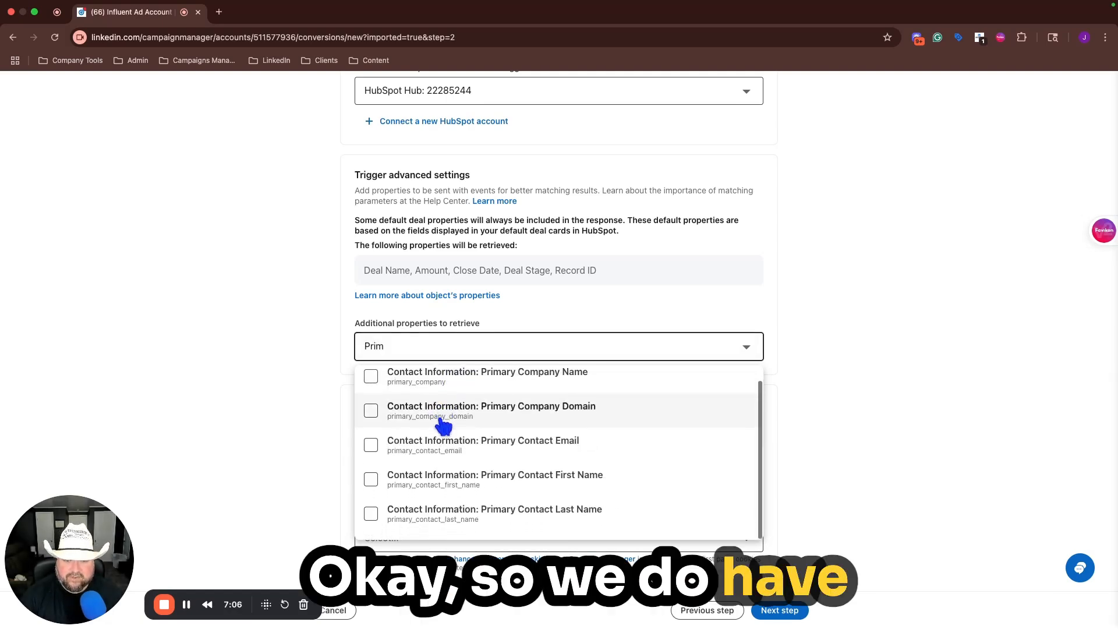
scroll(440, 425, "up", 1)
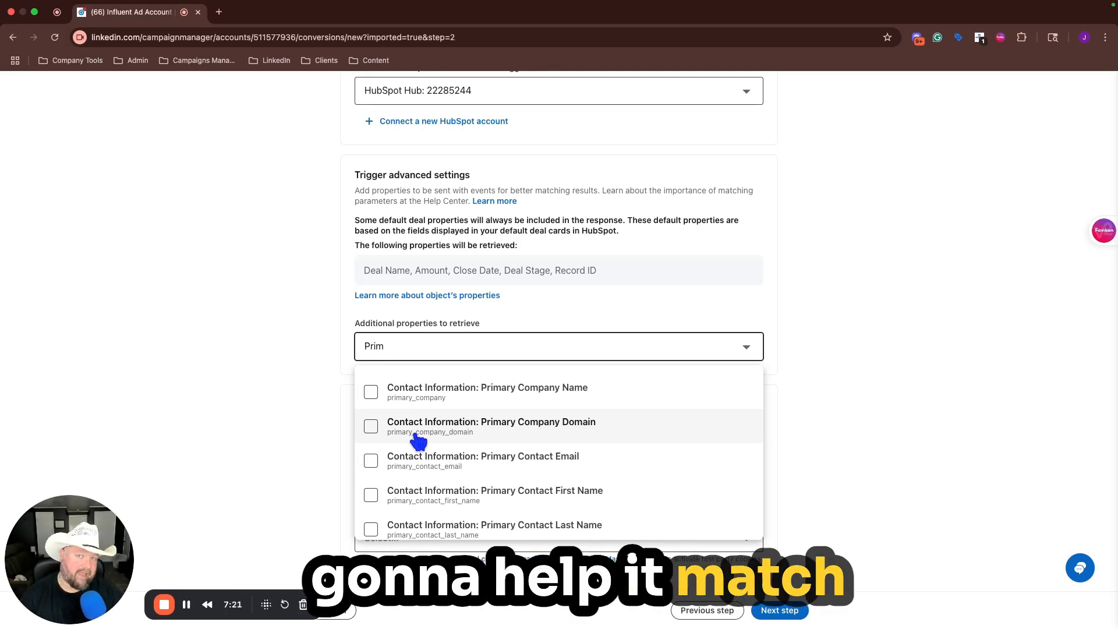
left_click(371, 392)
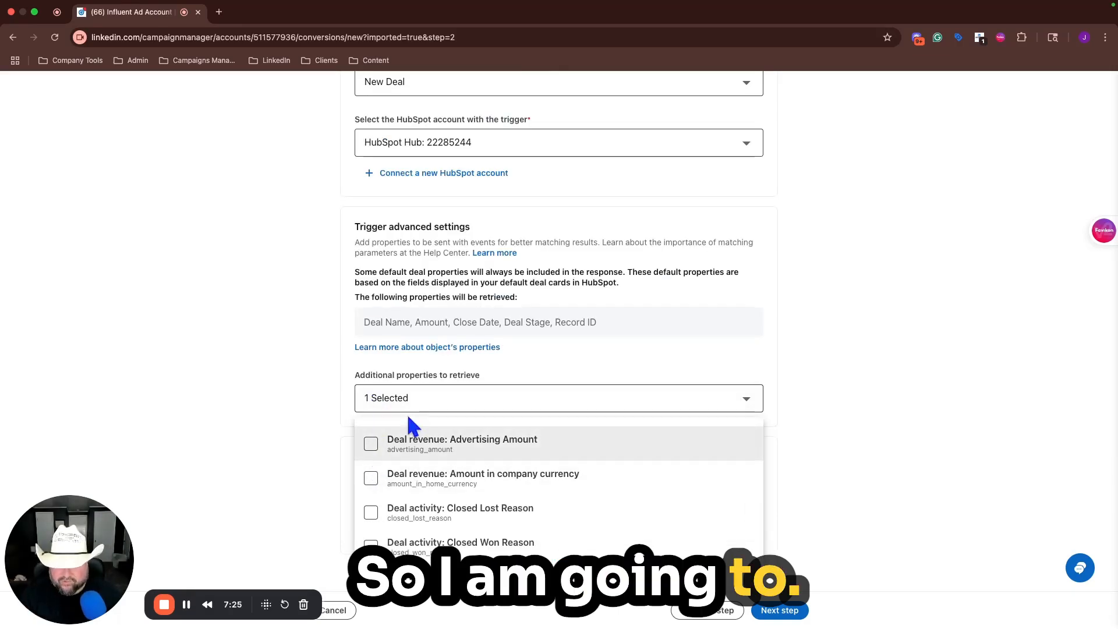
scroll(474, 474, "down", 2)
scroll(474, 465, "up", 2)
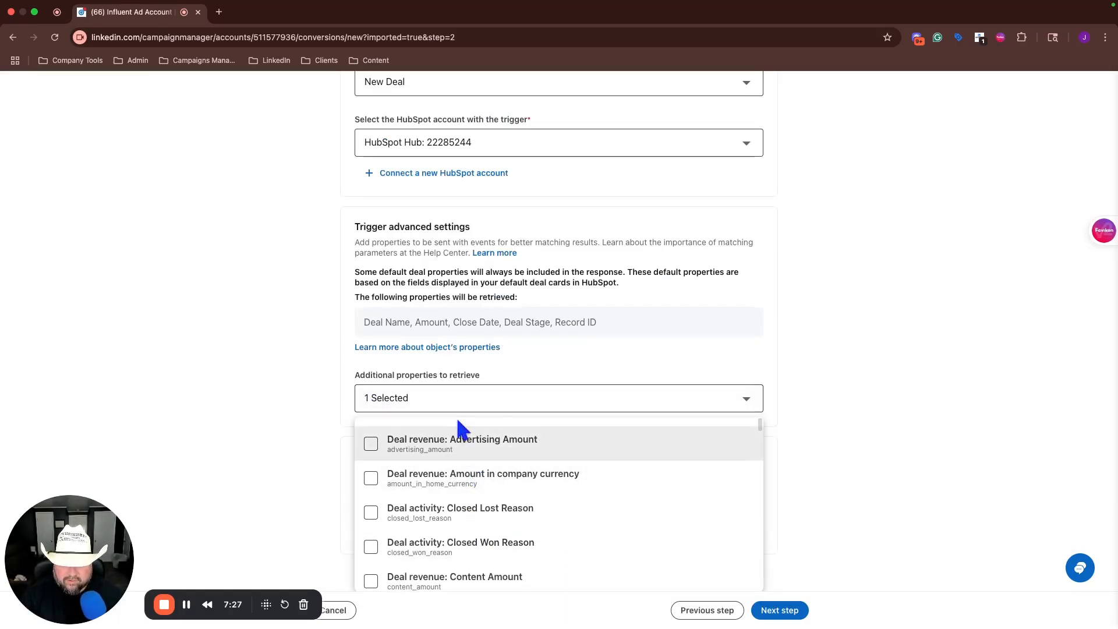
scroll(458, 466, "down", 10)
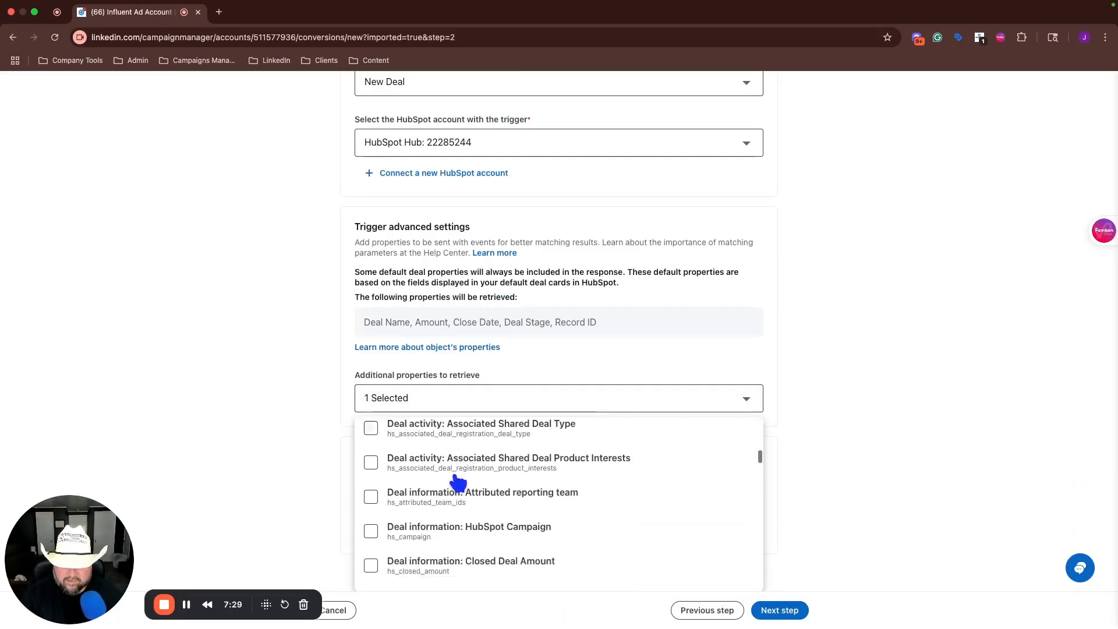
left_click(459, 398)
left_click(491, 399)
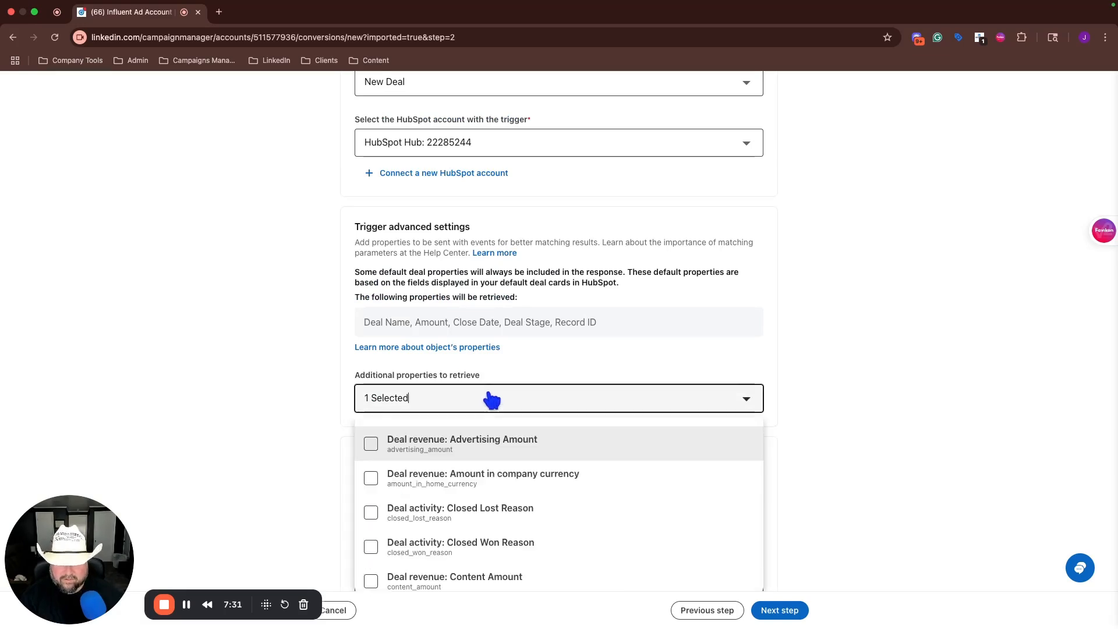
type("p")
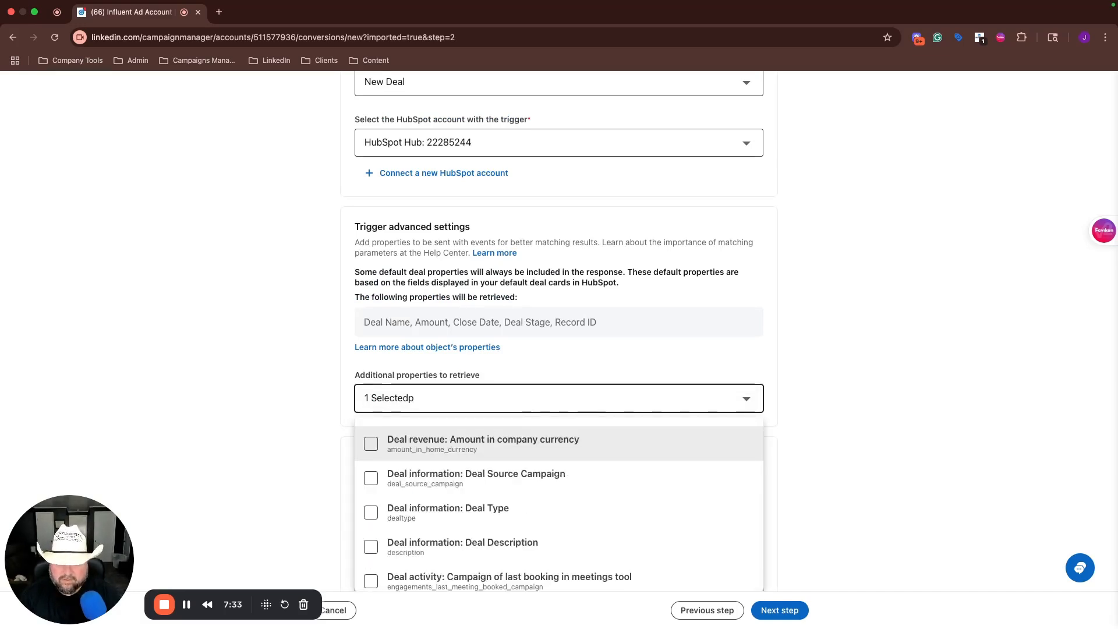
key("BackSpace")
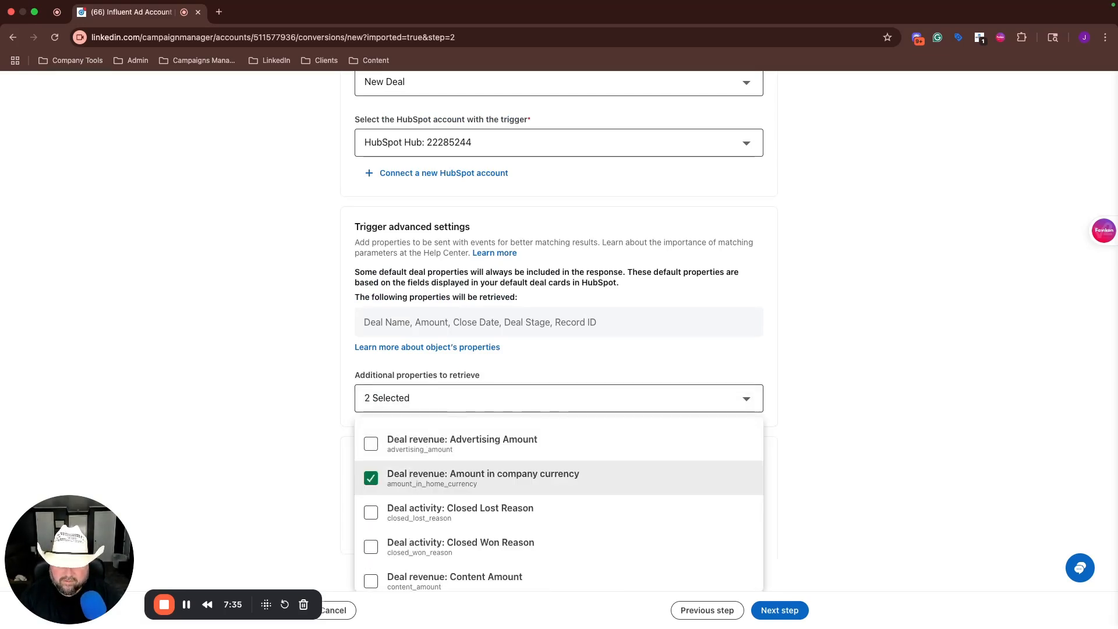
left_click(371, 478)
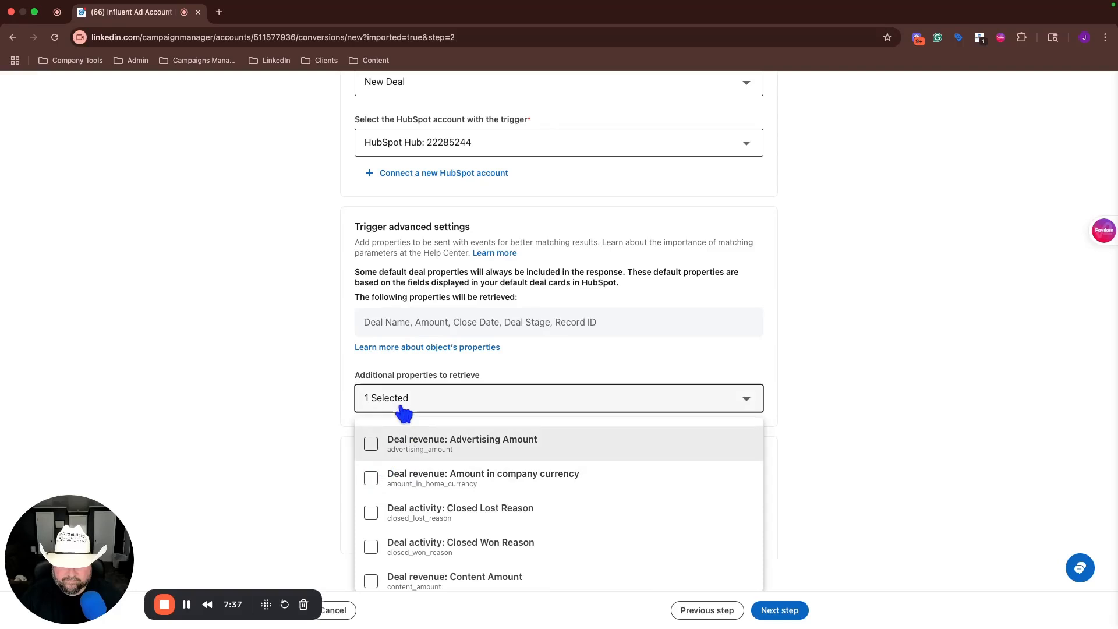
Add Primary Company Domain and Primary Contact Email to the additional properties to retrieve
type("prim")
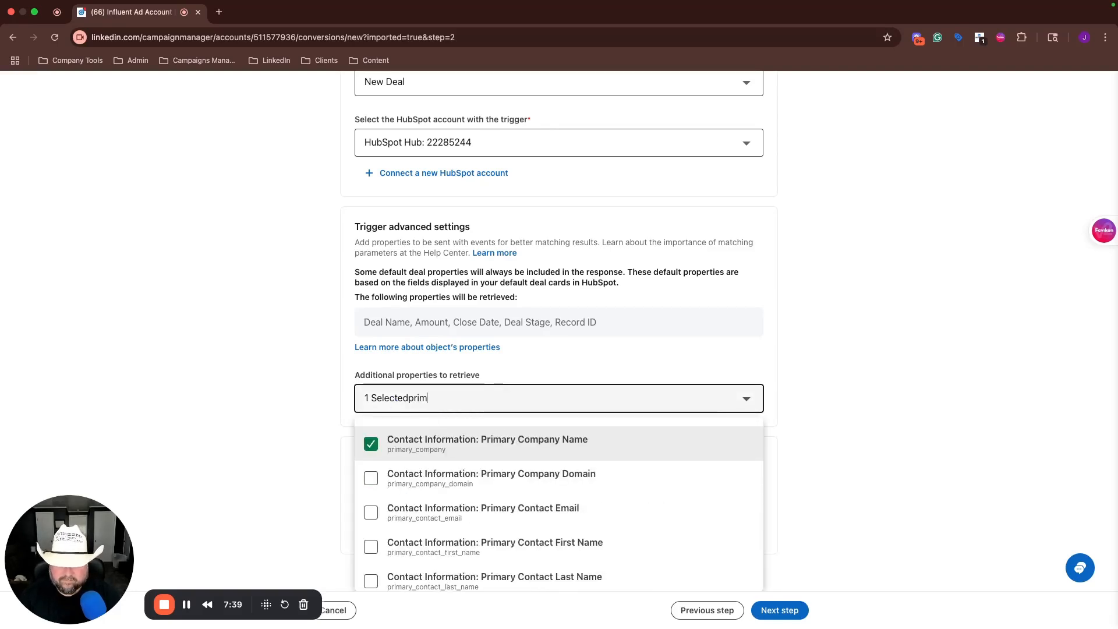
left_click(371, 480)
left_click(429, 409)
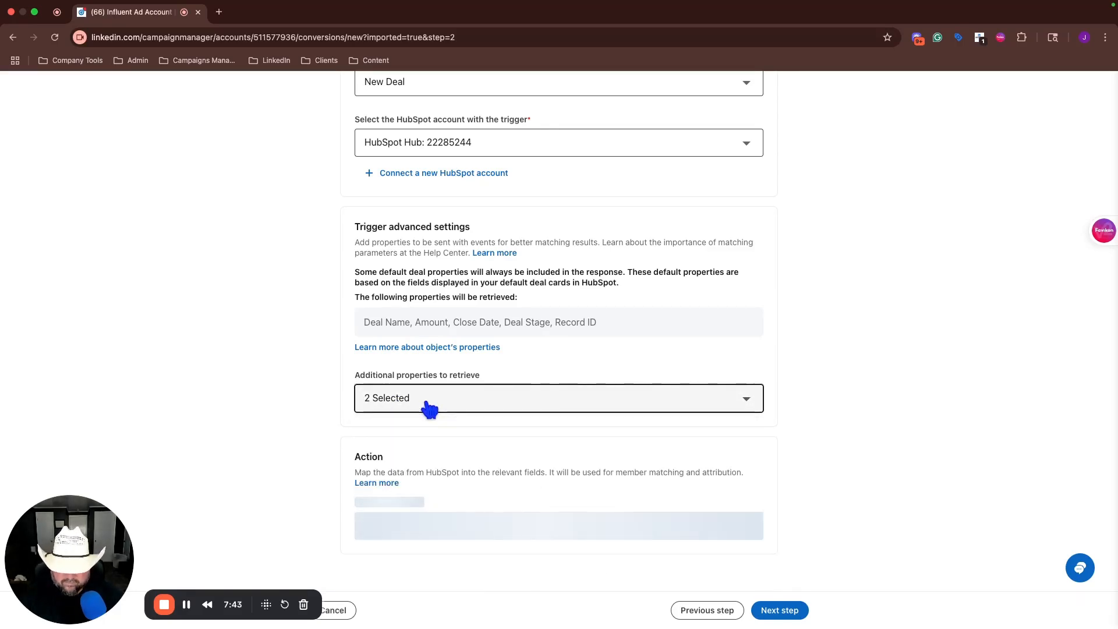
left_click(429, 410)
type("prim")
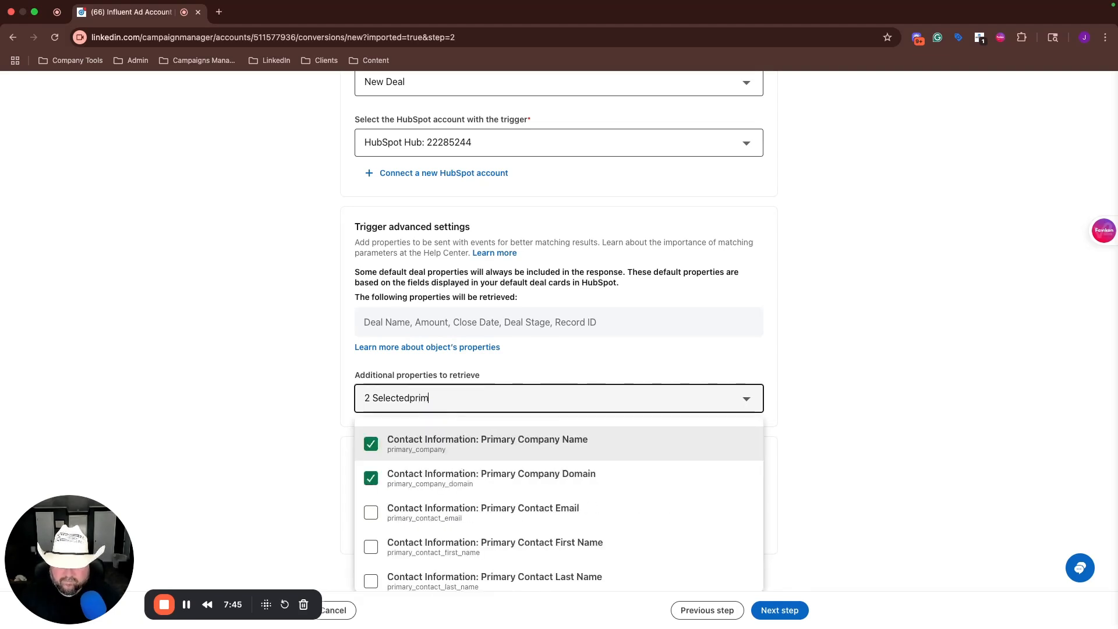
left_click(371, 512)
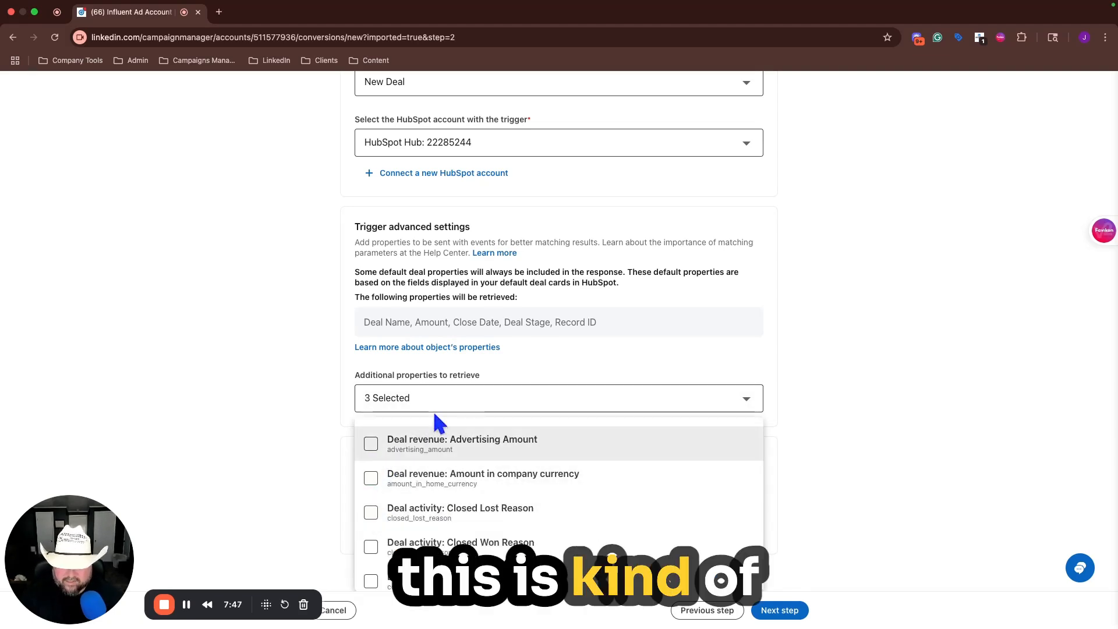
Add Primary Contact First Name and Primary Contact Last Name to the additional properties to retrieve
left_click(434, 405)
left_click(436, 408)
type("pr")
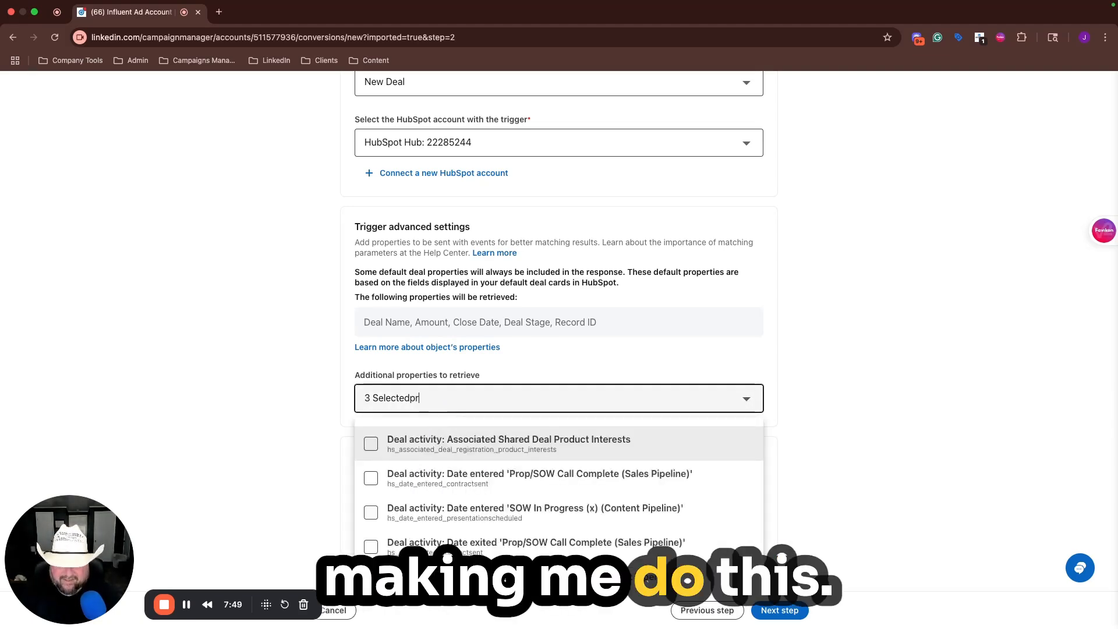
type("imary")
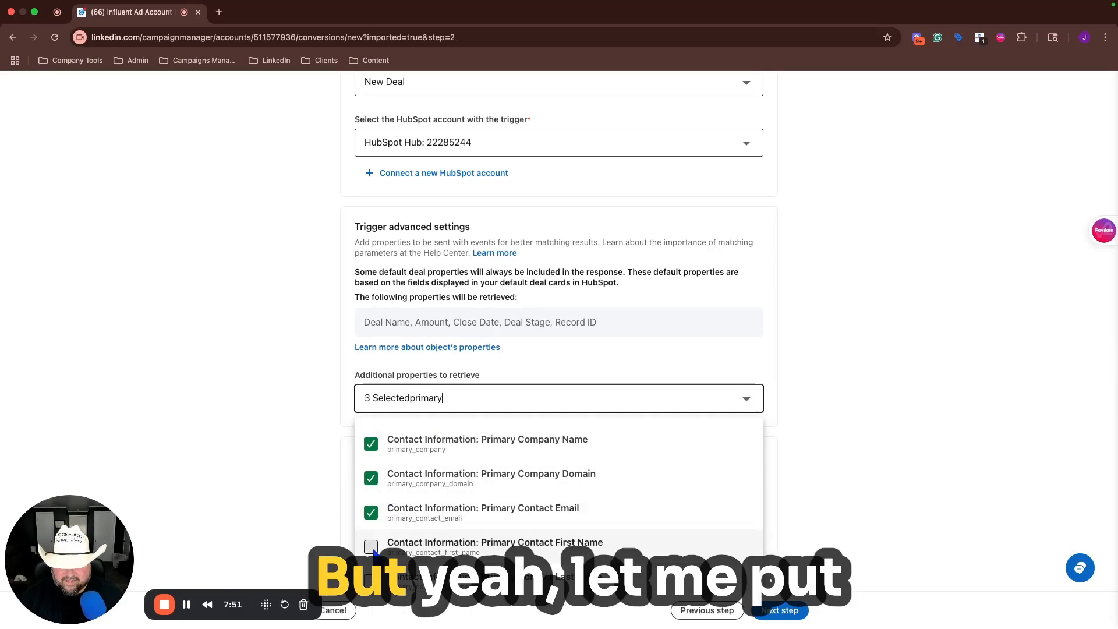
left_click(371, 546)
left_click(445, 406)
left_click(446, 406)
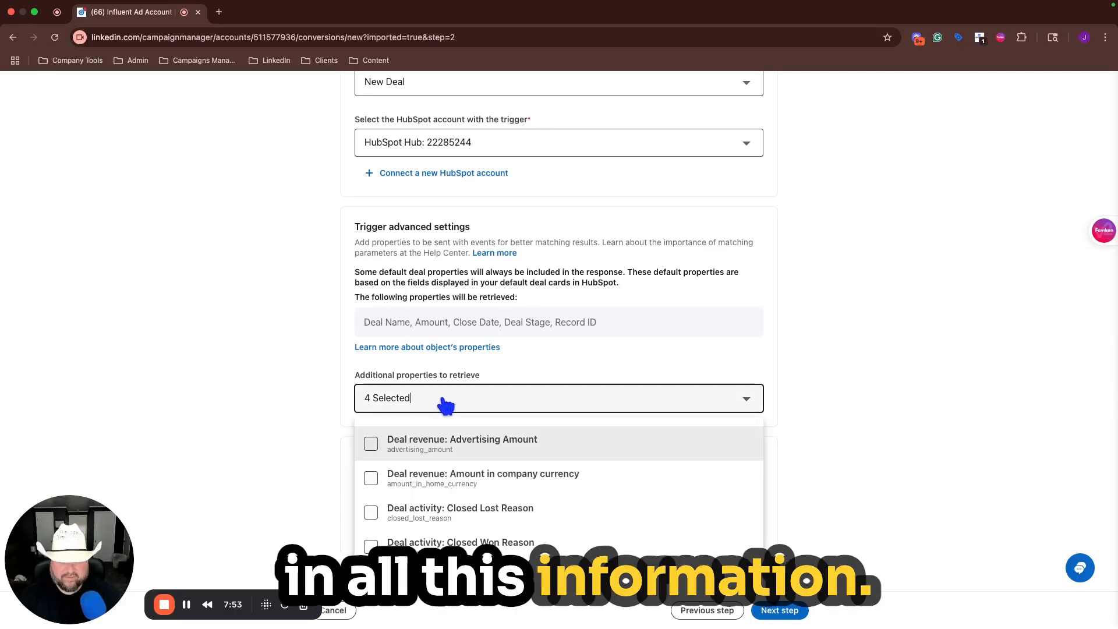
type("prim")
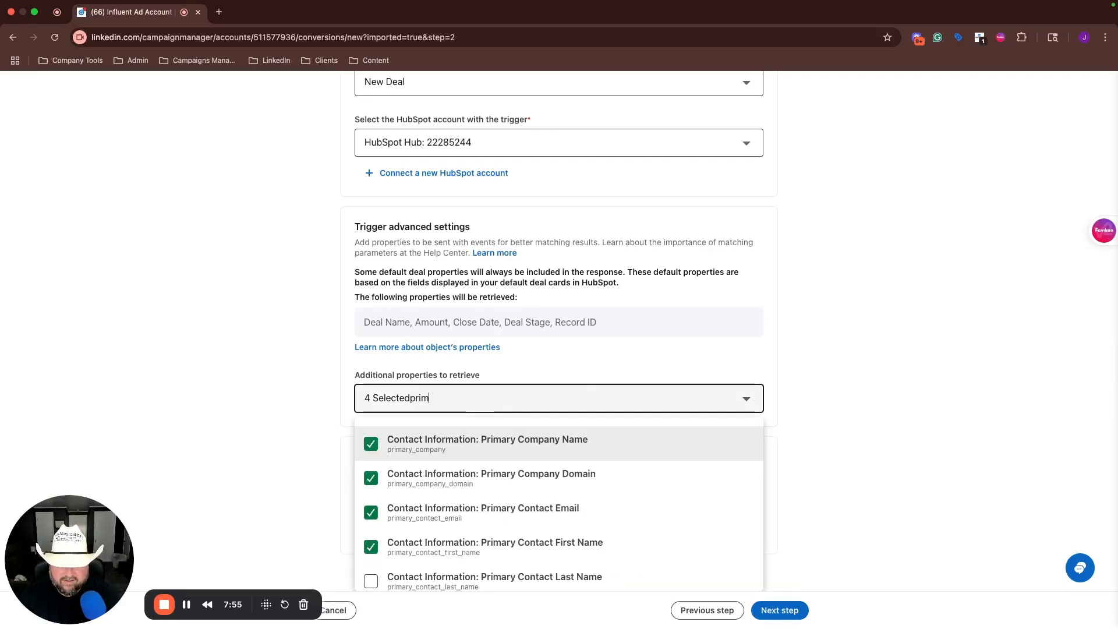
left_click(374, 584)
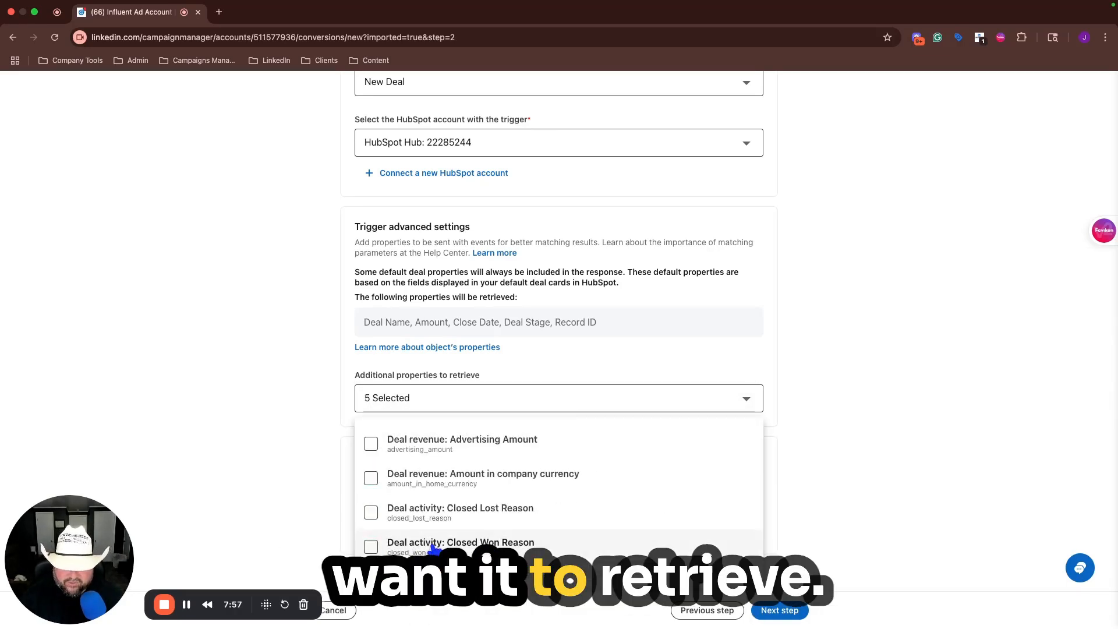
Look through the additional properties to retrieve for other data points useful for matching
scroll(432, 549, "down", 3)
scroll(432, 549, "up", 2)
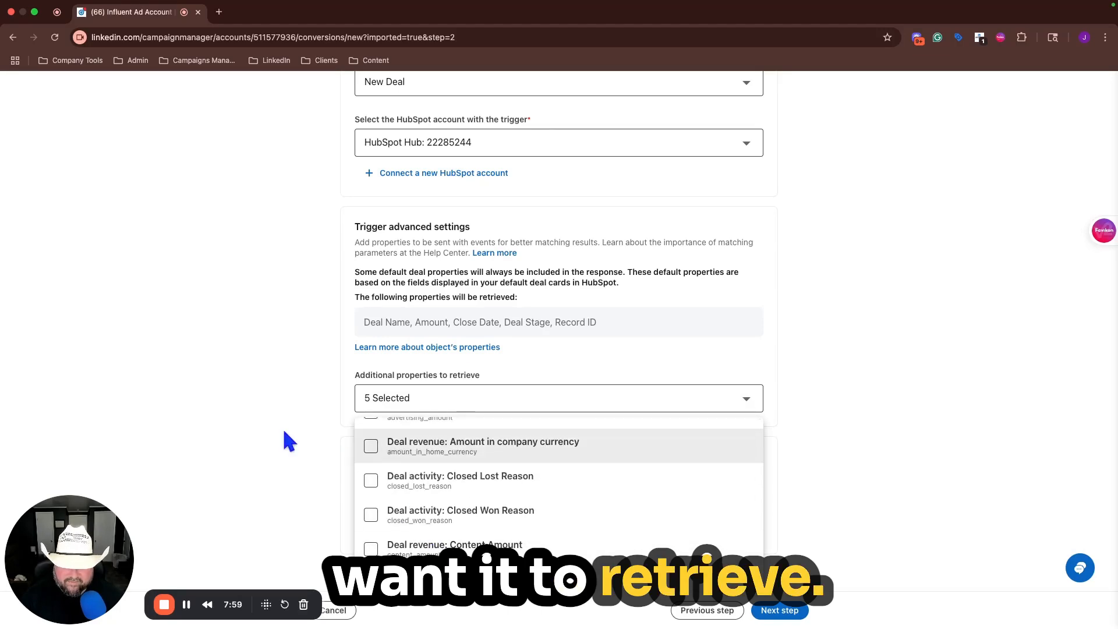
scroll(619, 526, "down", 3)
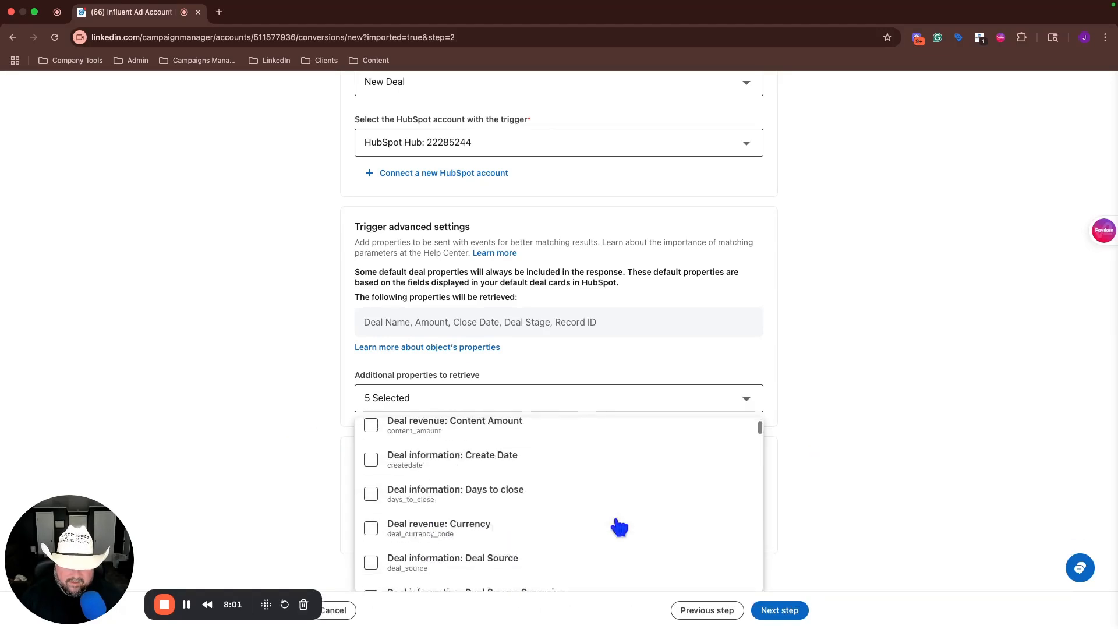
scroll(829, 487, "down", 3)
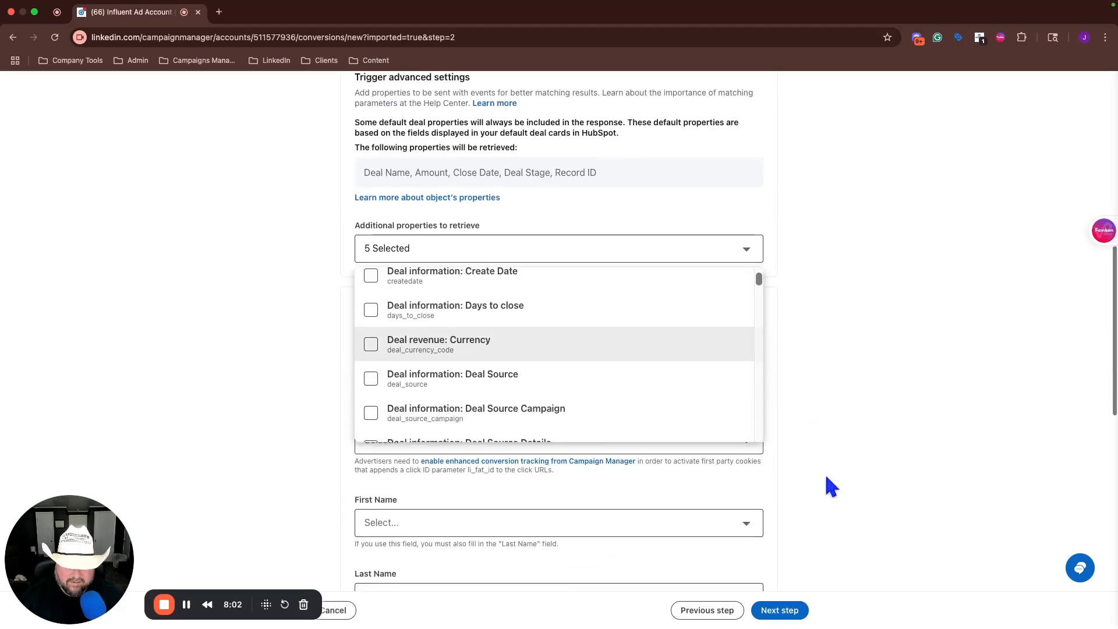
left_click(556, 448)
left_click(359, 443)
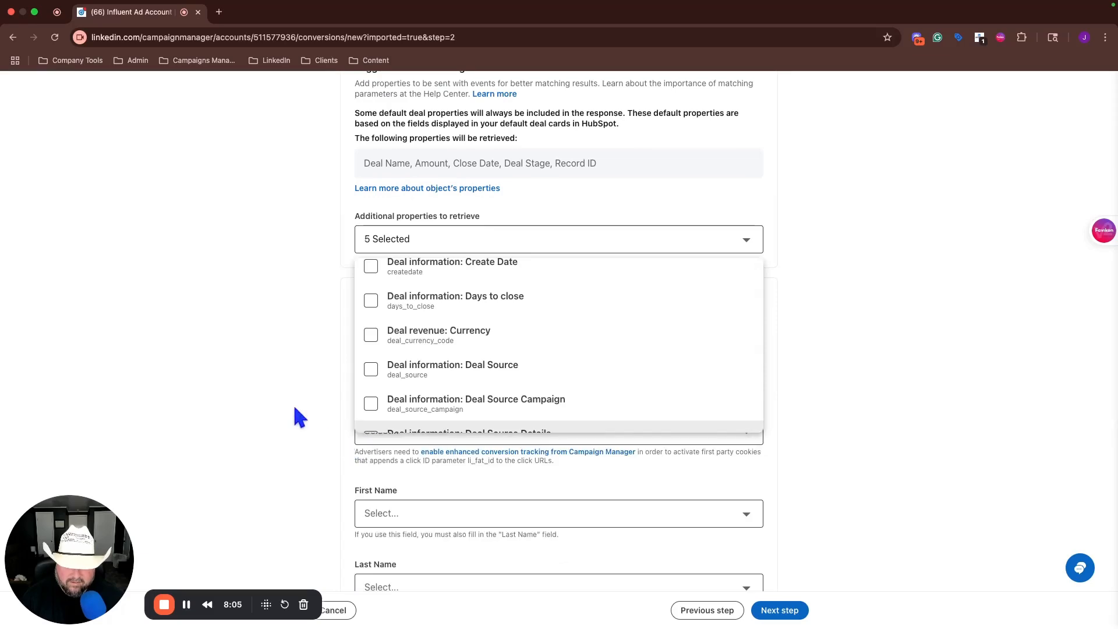
left_click(589, 244)
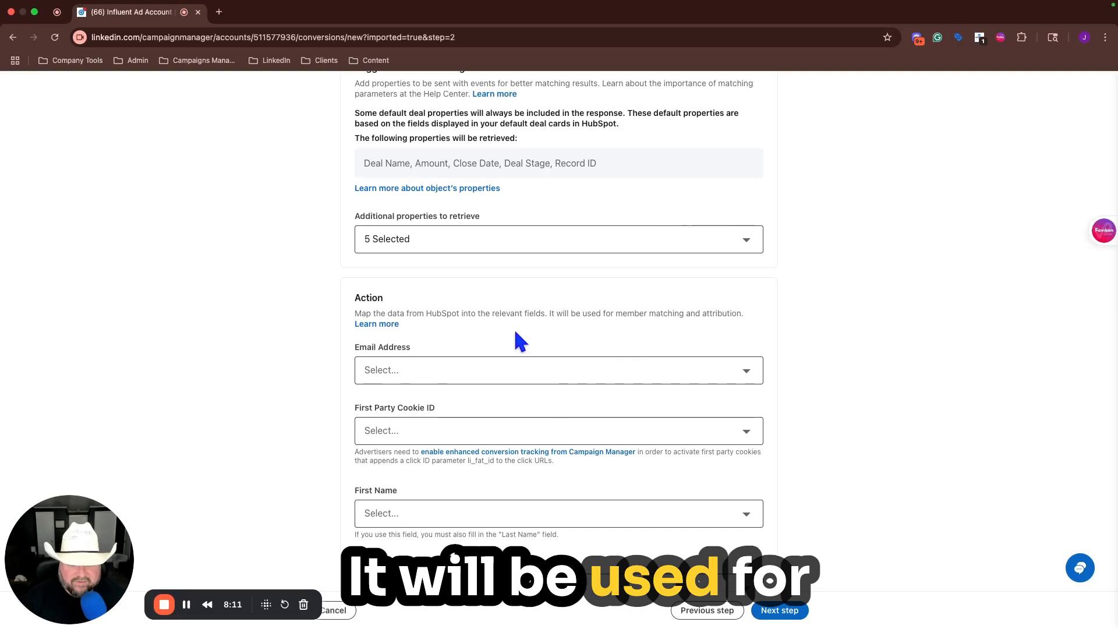
scroll(633, 348, "up", 2)
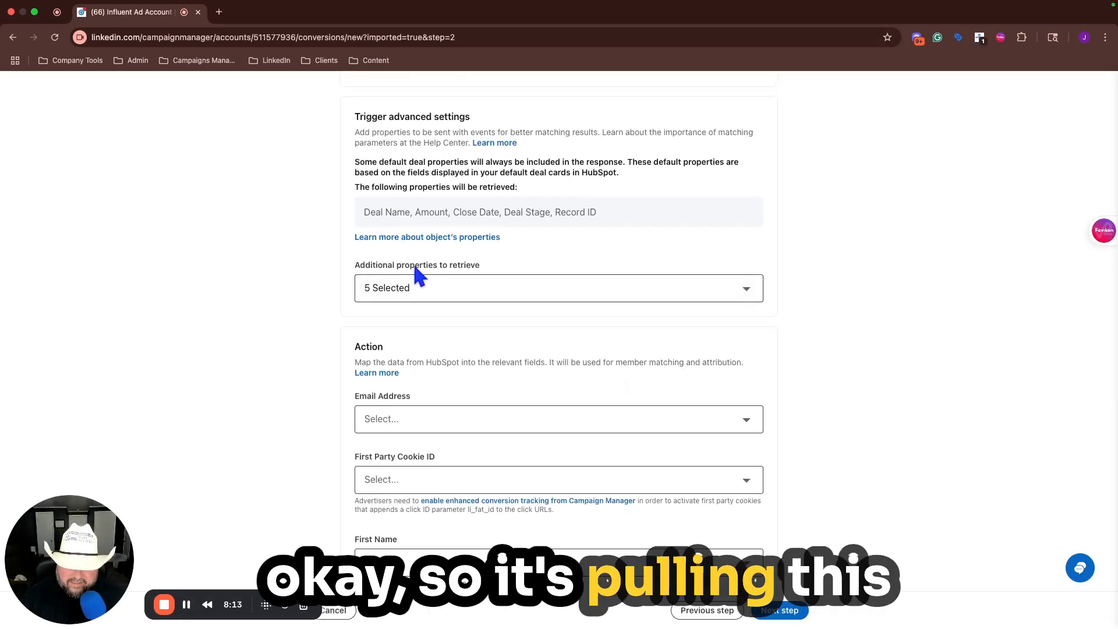
scroll(429, 295, "up", 2)
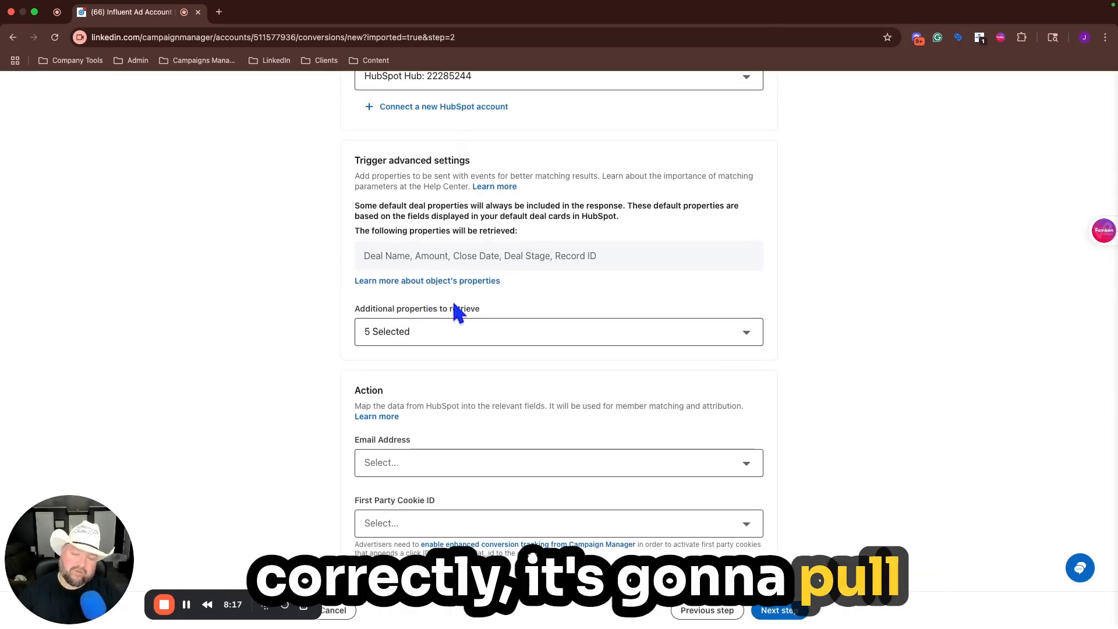
left_click(754, 332)
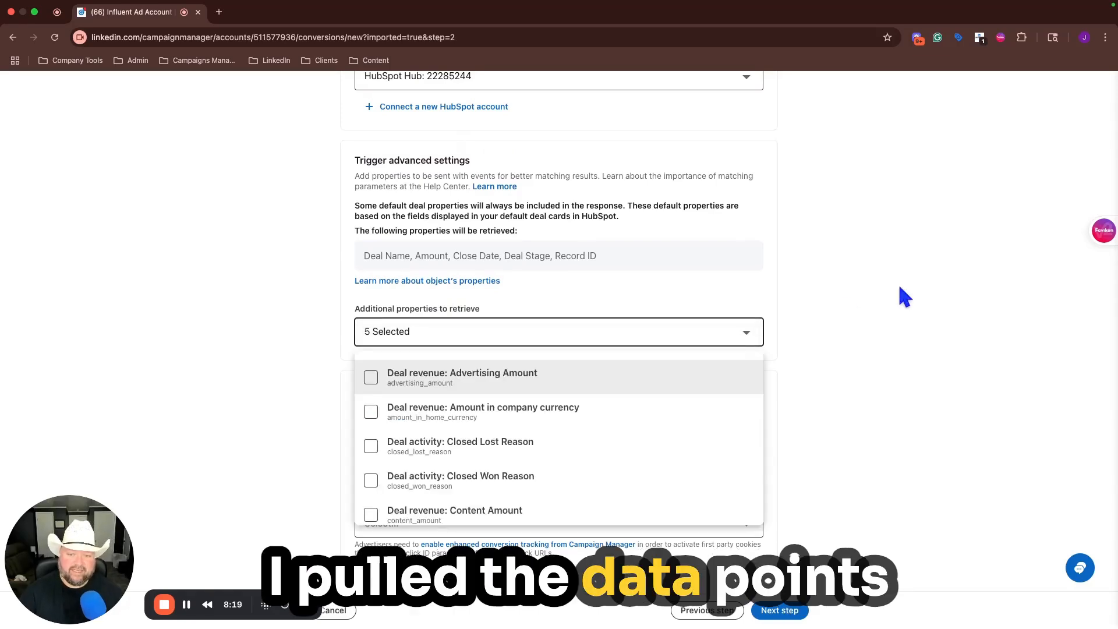
key("Escape")
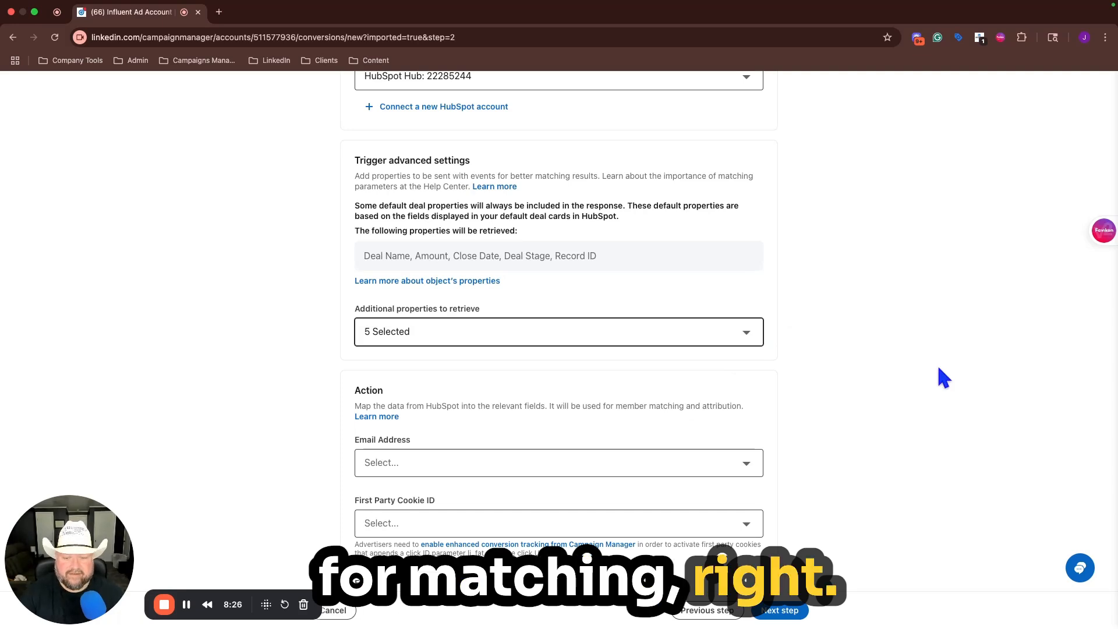
Map the action's Email Address field to Contact Information: Primary Contact Email
scroll(375, 425, "down", 5)
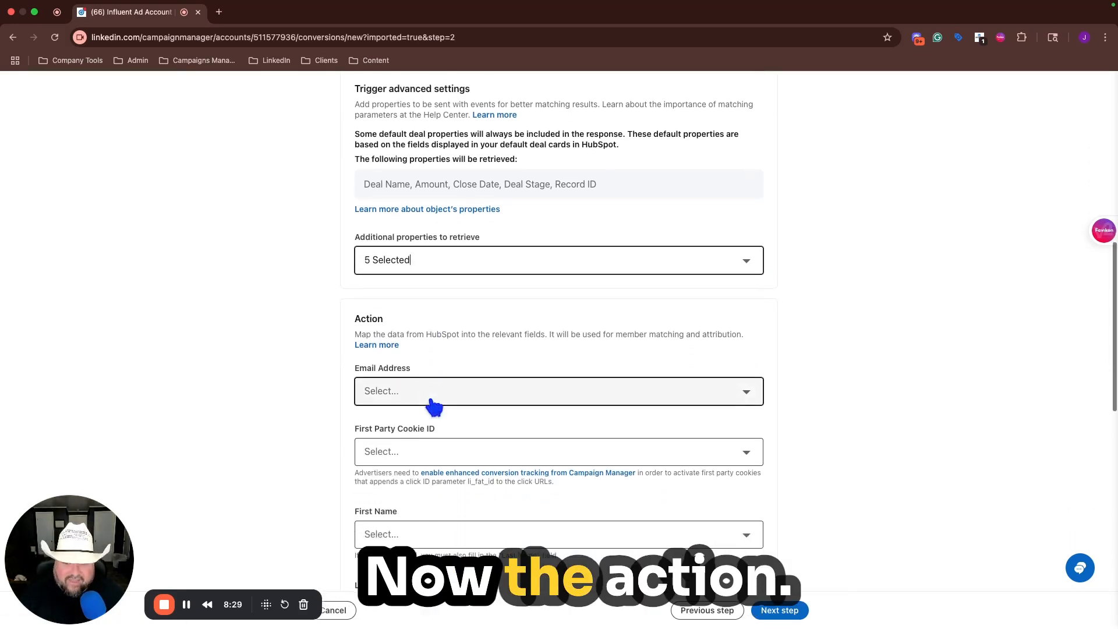
left_click(595, 333)
type("email")
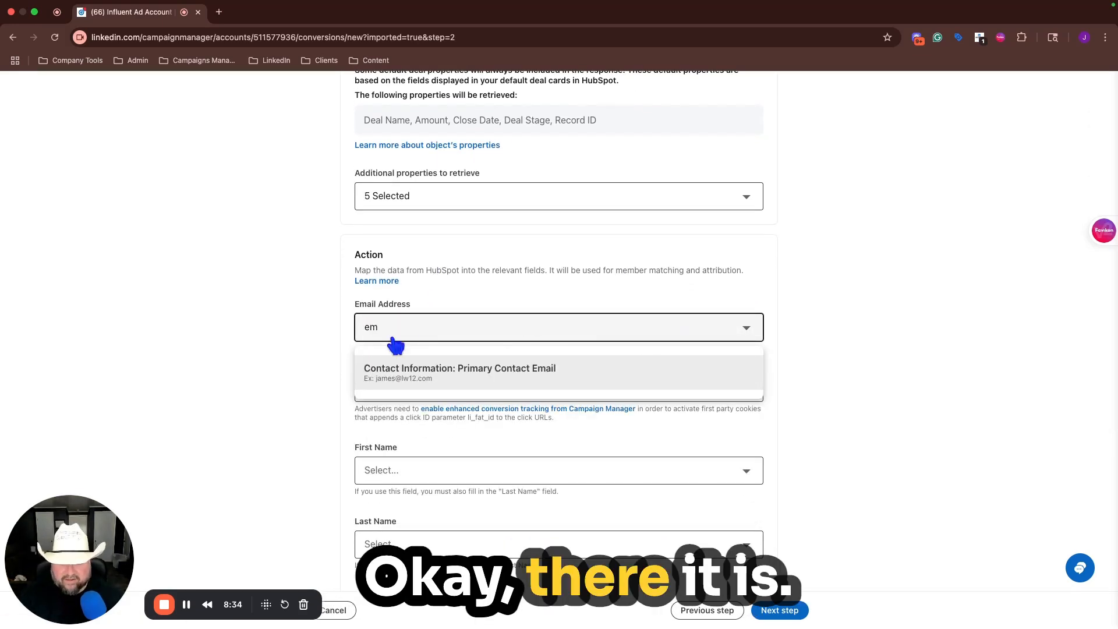
left_click(394, 375)
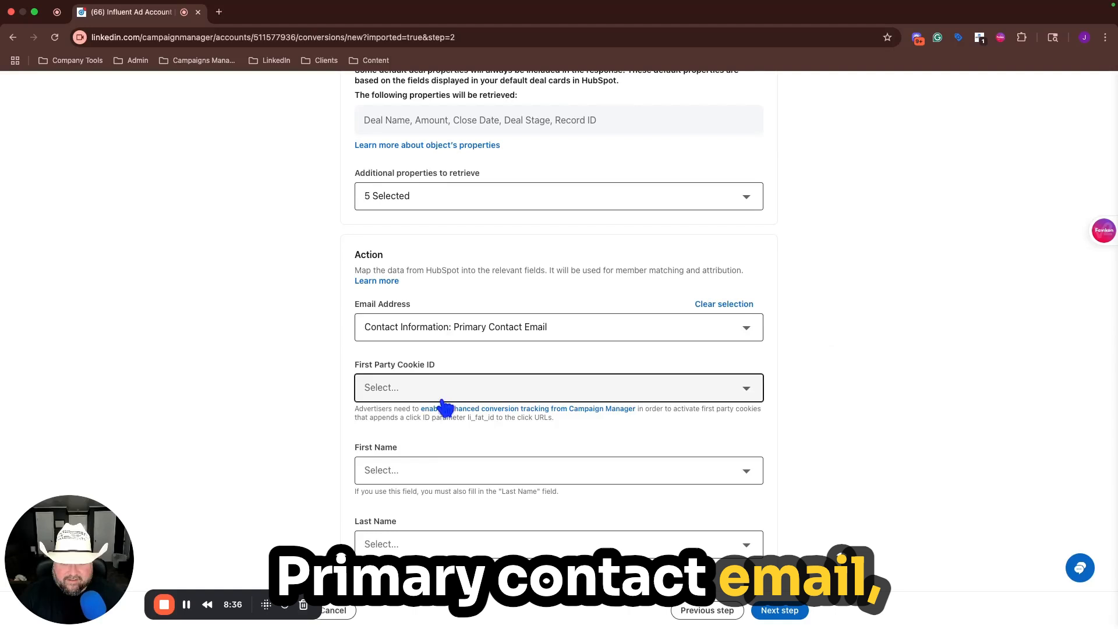
left_click(751, 398)
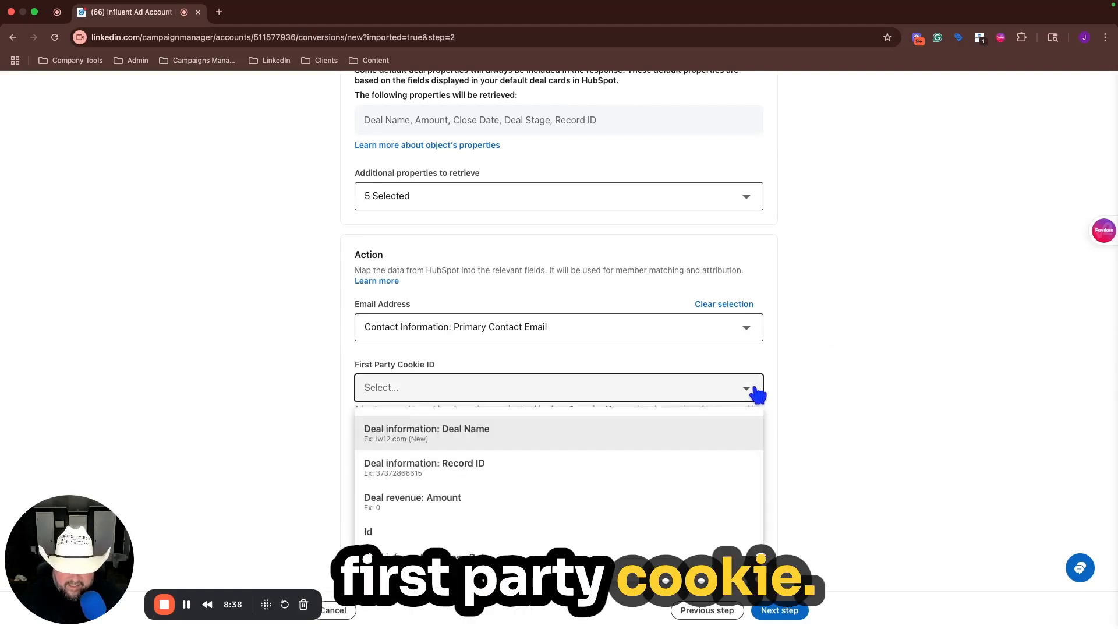
scroll(466, 524, "down", 4)
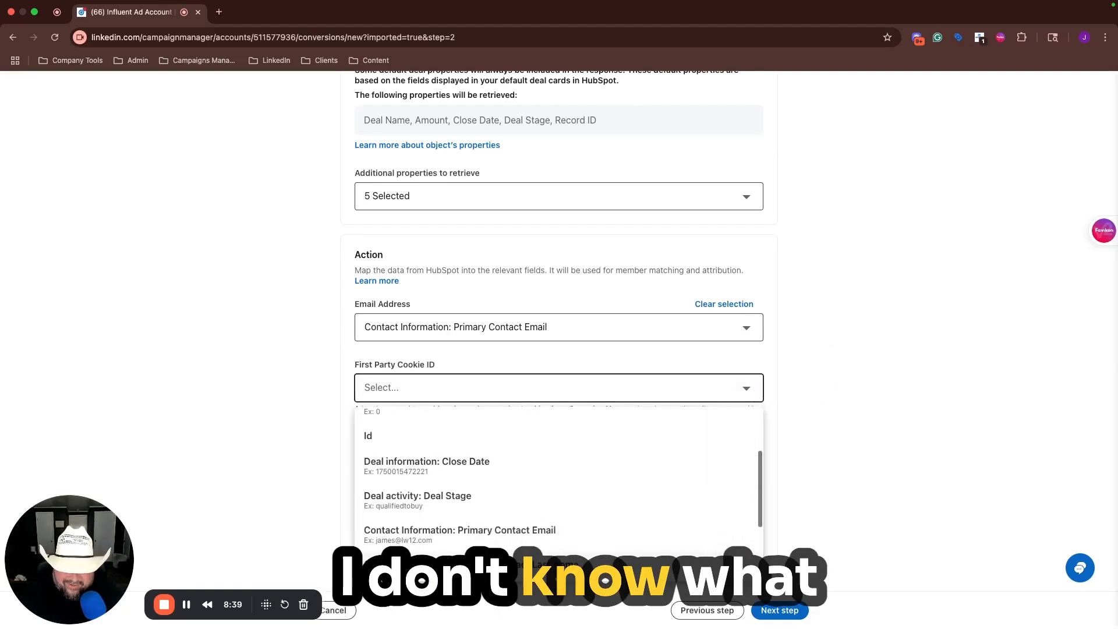
left_click(886, 325)
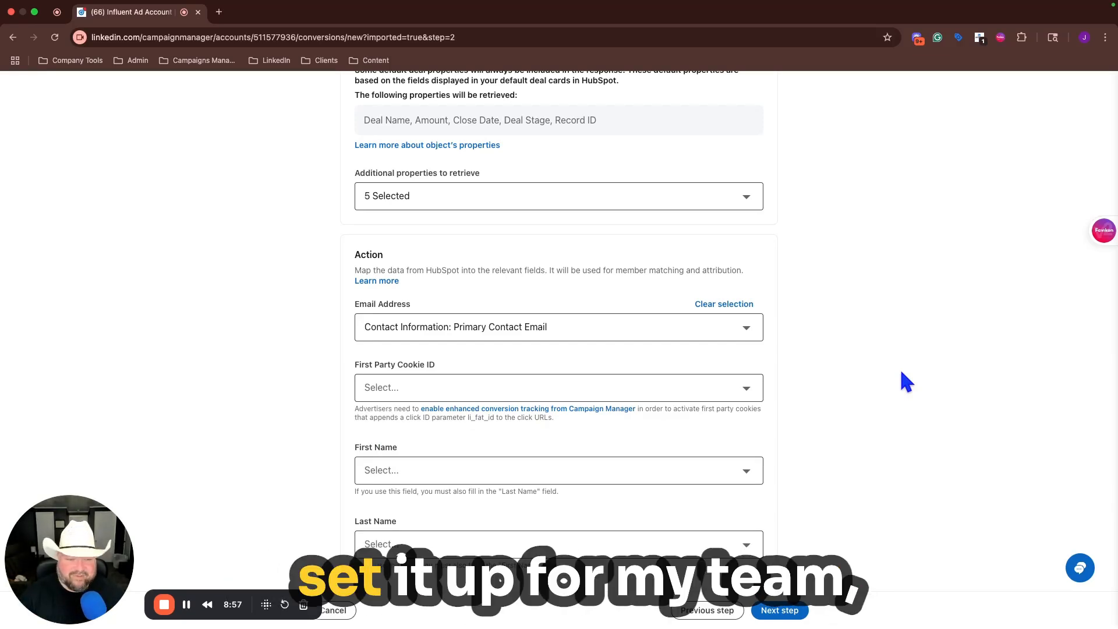
Map First Name to Contact Information: Primary Contact First Name and Last Name to Contact Information: Primary Contact Last Name
scroll(901, 372, "down", 3)
scroll(845, 369, "down", 3)
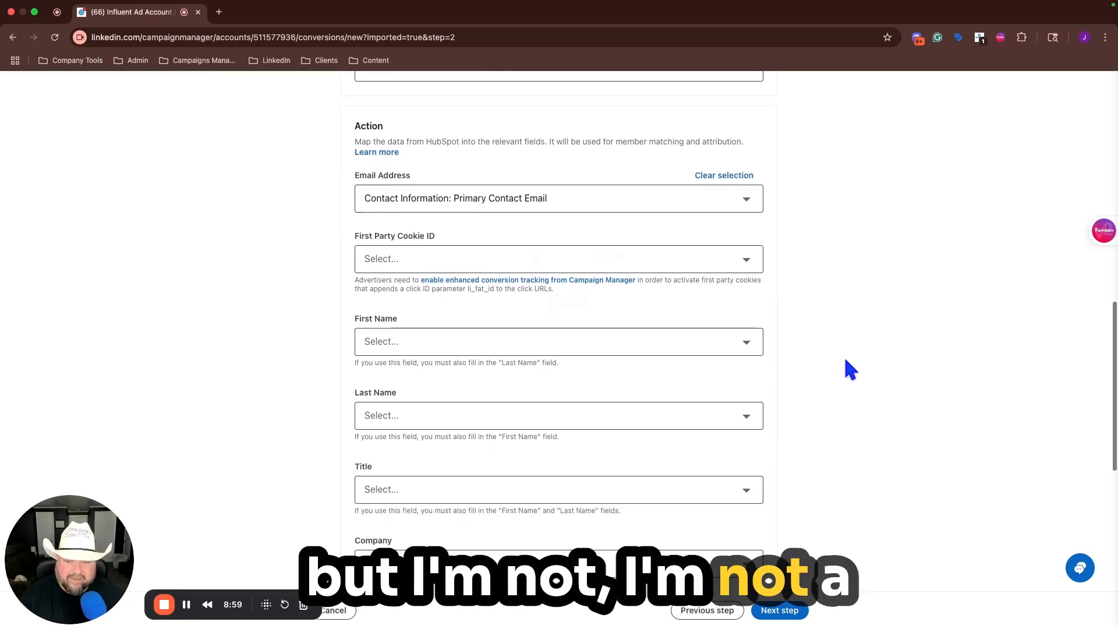
left_click(690, 295)
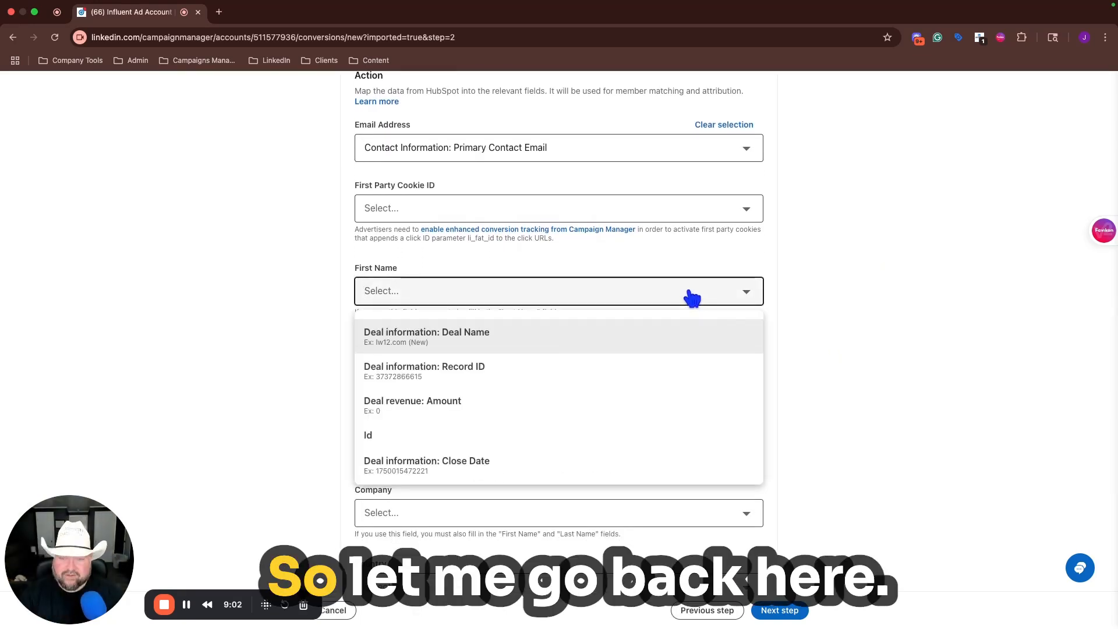
type("prim")
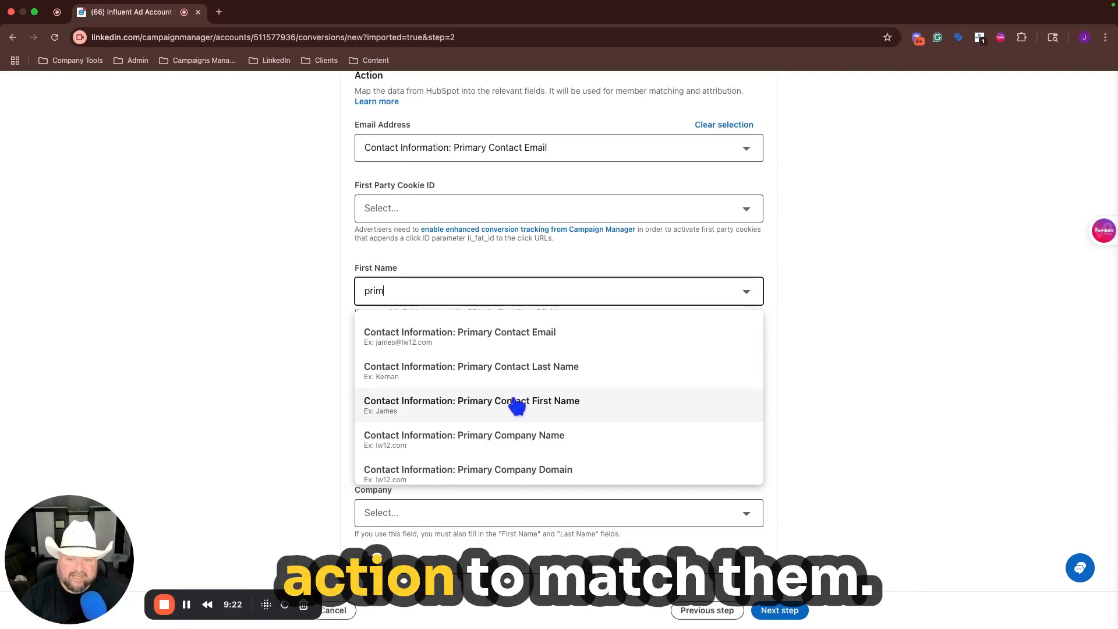
left_click(495, 403)
left_click(465, 368)
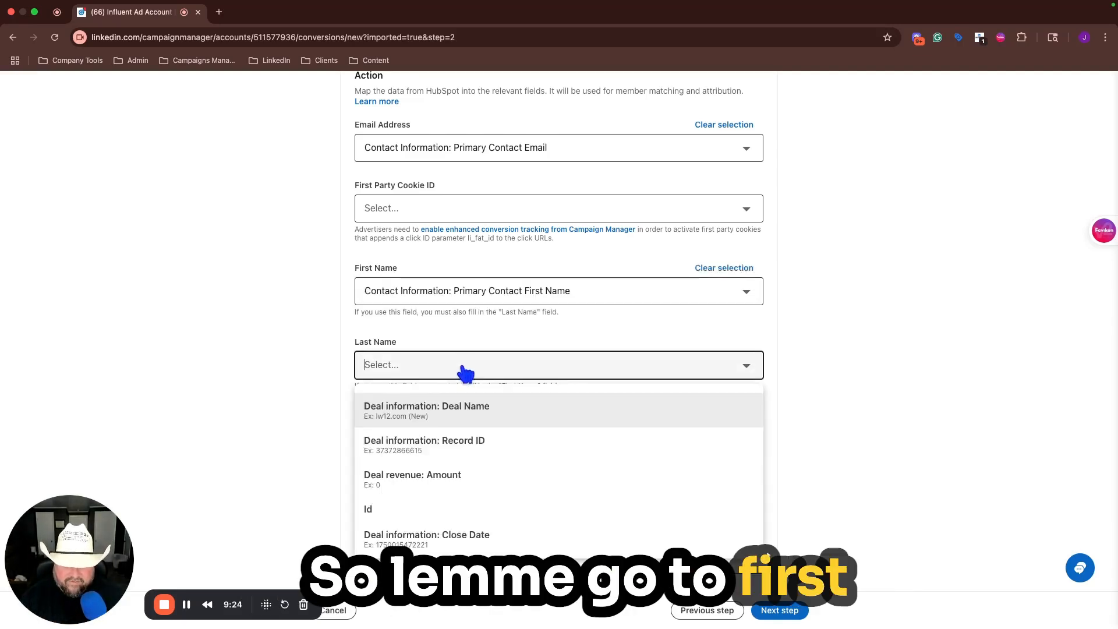
type("prim")
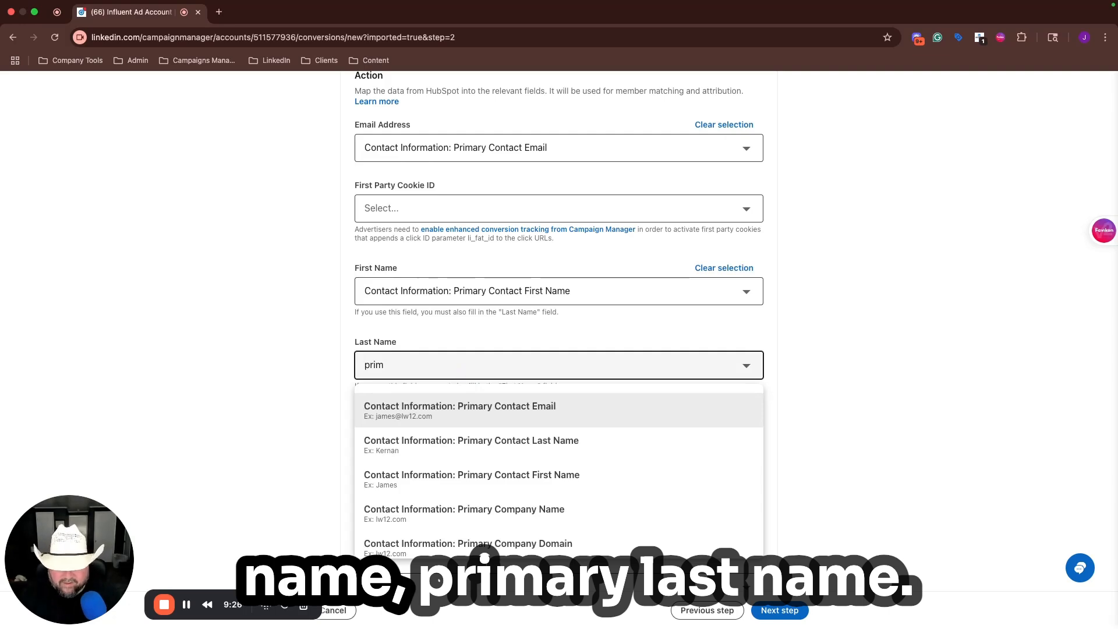
left_click(506, 446)
Map the action's Company field to Contact Information: Primary Company Name
left_click(407, 441)
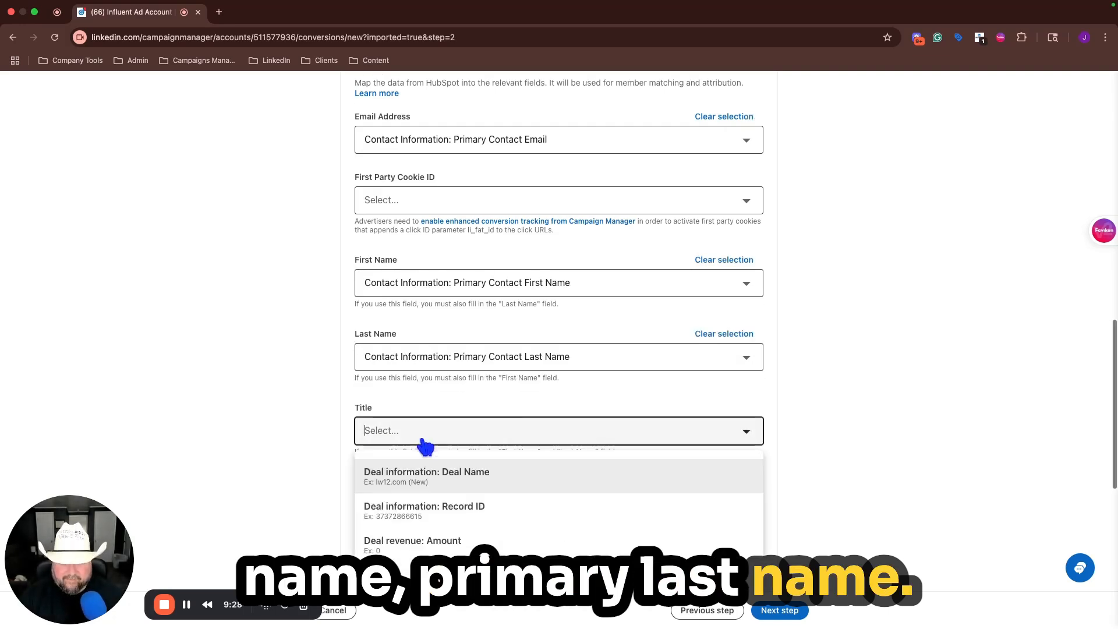
scroll(757, 401, "down", 2)
scroll(798, 408, "down", 2)
left_click(806, 401)
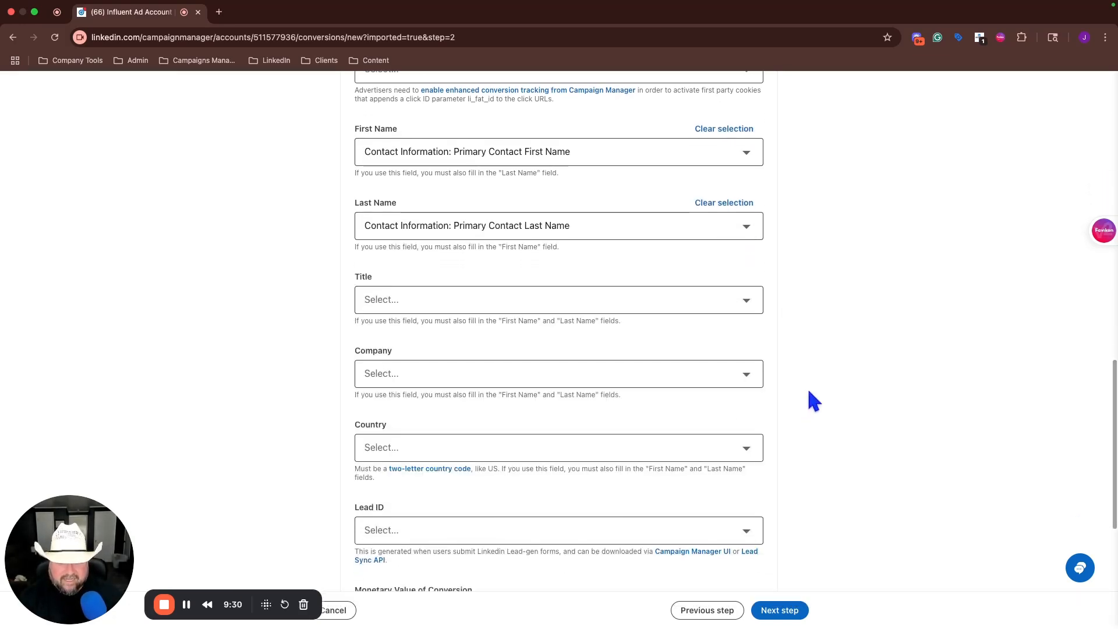
left_click(574, 373)
type("primar")
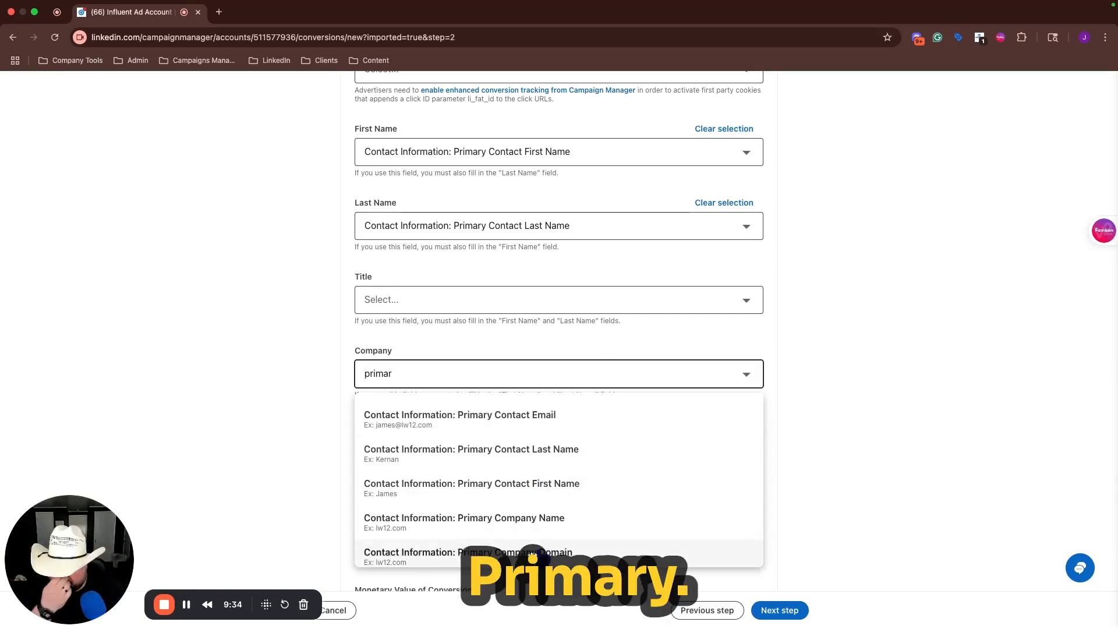
scroll(541, 556, "down", 1)
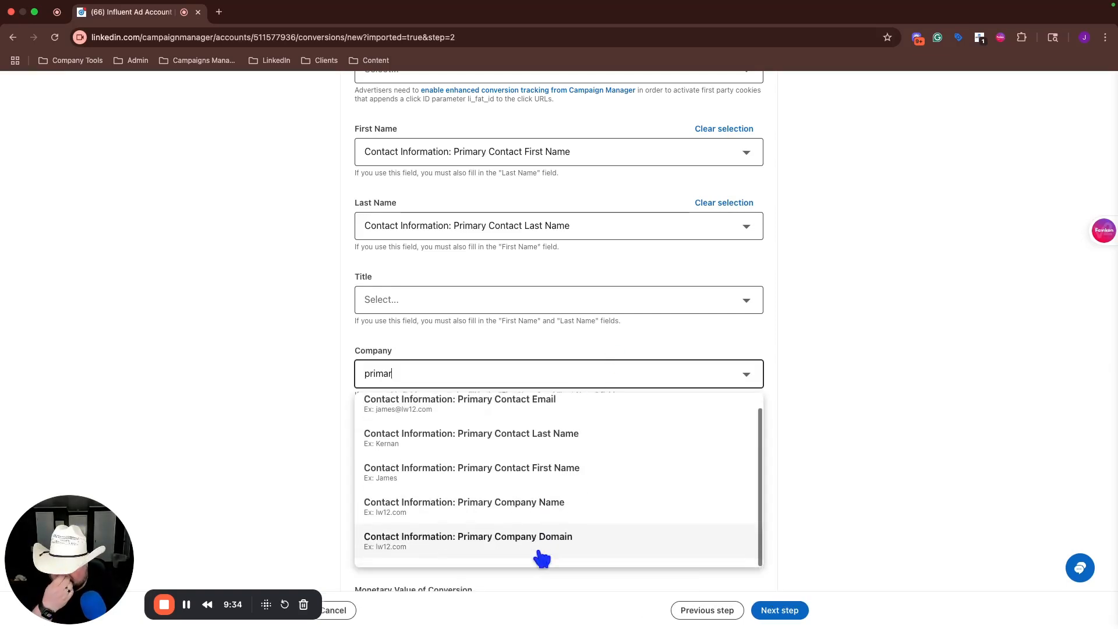
left_click(529, 508)
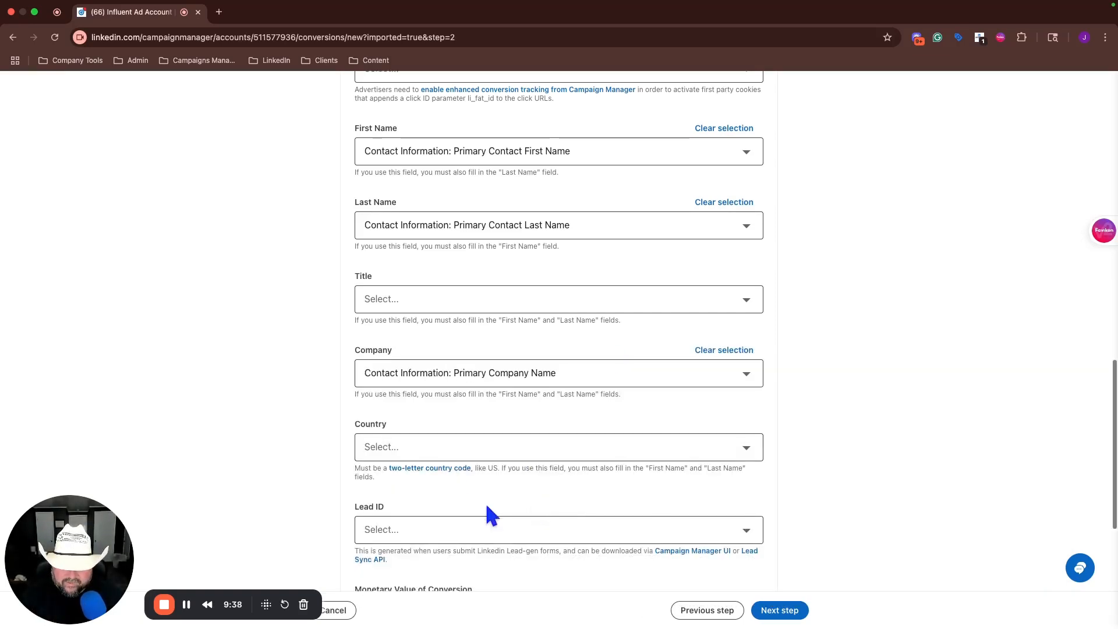
Try to find a HubSpot property for the Country field by searching for "unite", "coun" and "prim"
scroll(487, 511, "down", 2)
left_click(447, 381)
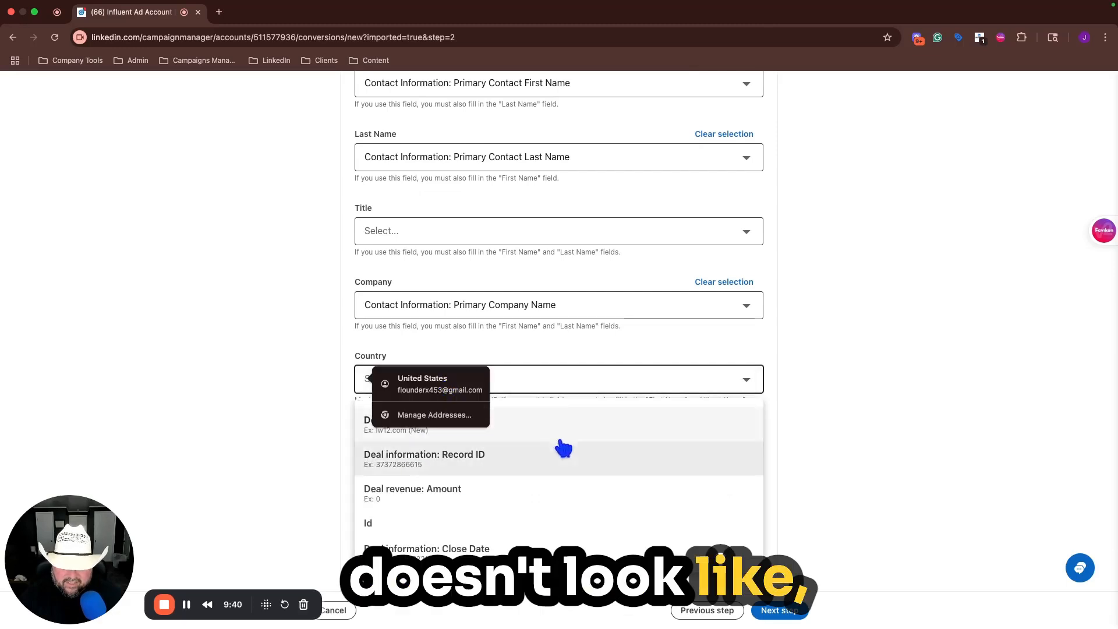
left_click(511, 384)
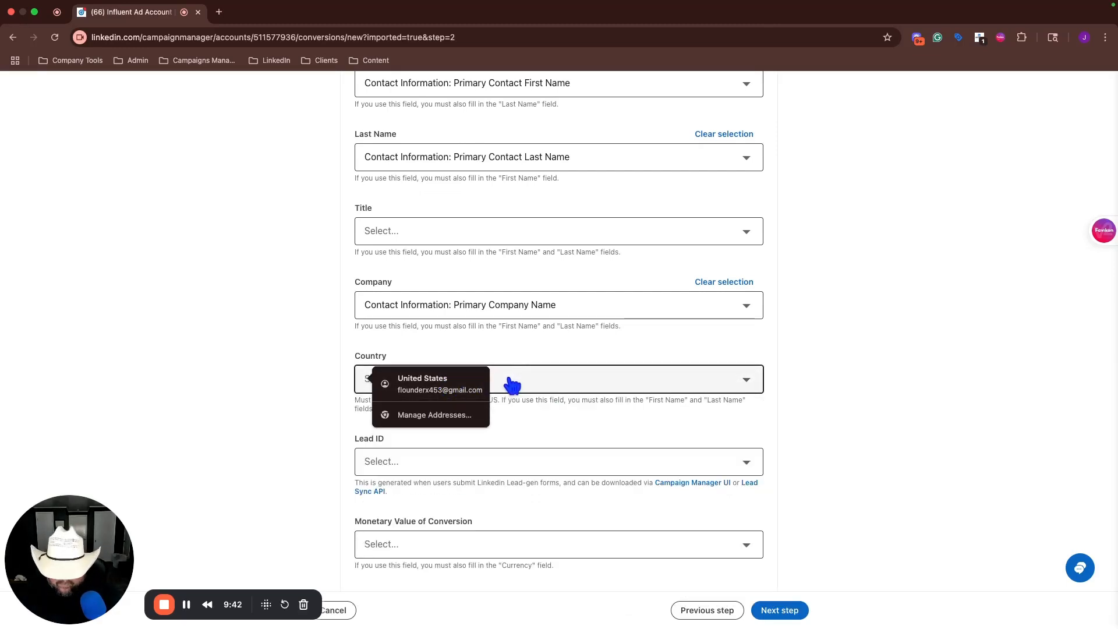
type("unite")
left_click(605, 381)
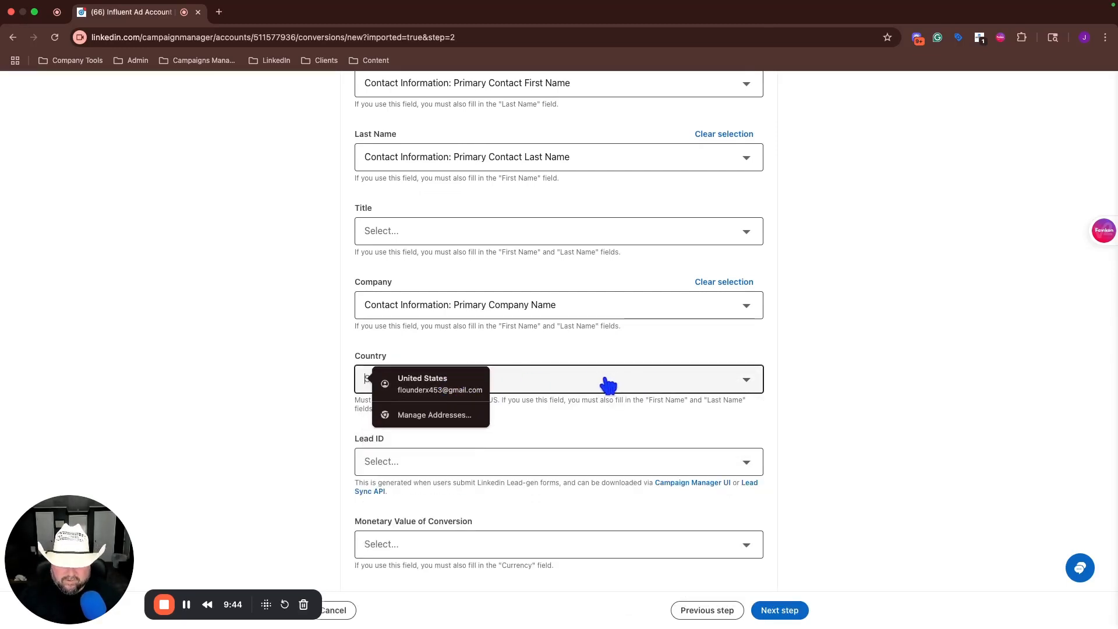
left_click(744, 382)
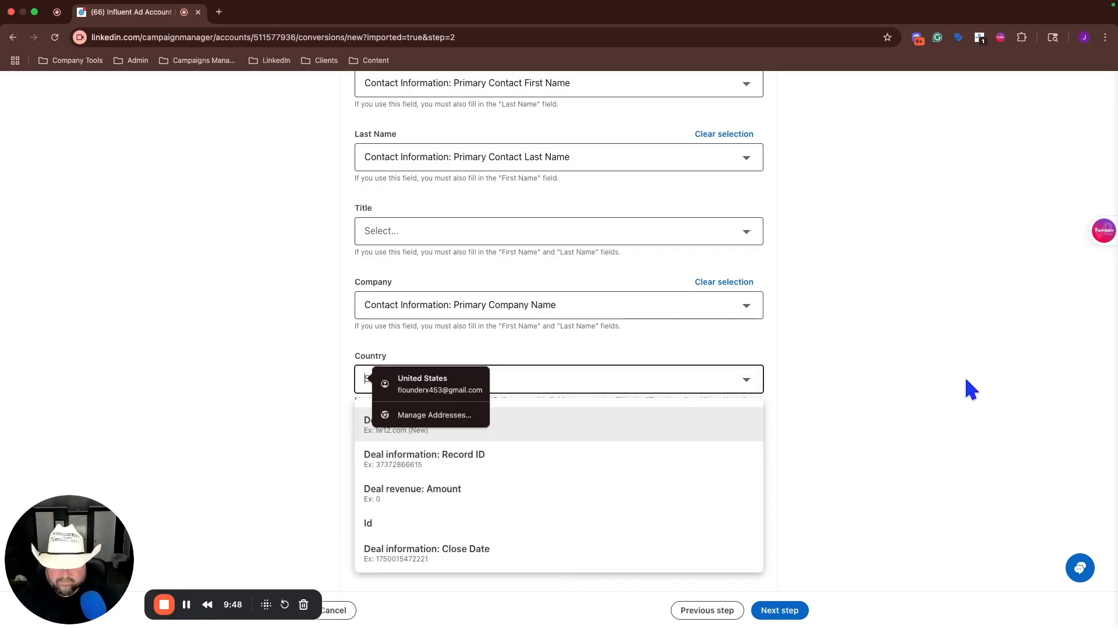
type("coun")
key("BackSpace")
key("BackSpace")
key("BackSpace")
key("BackSpace")
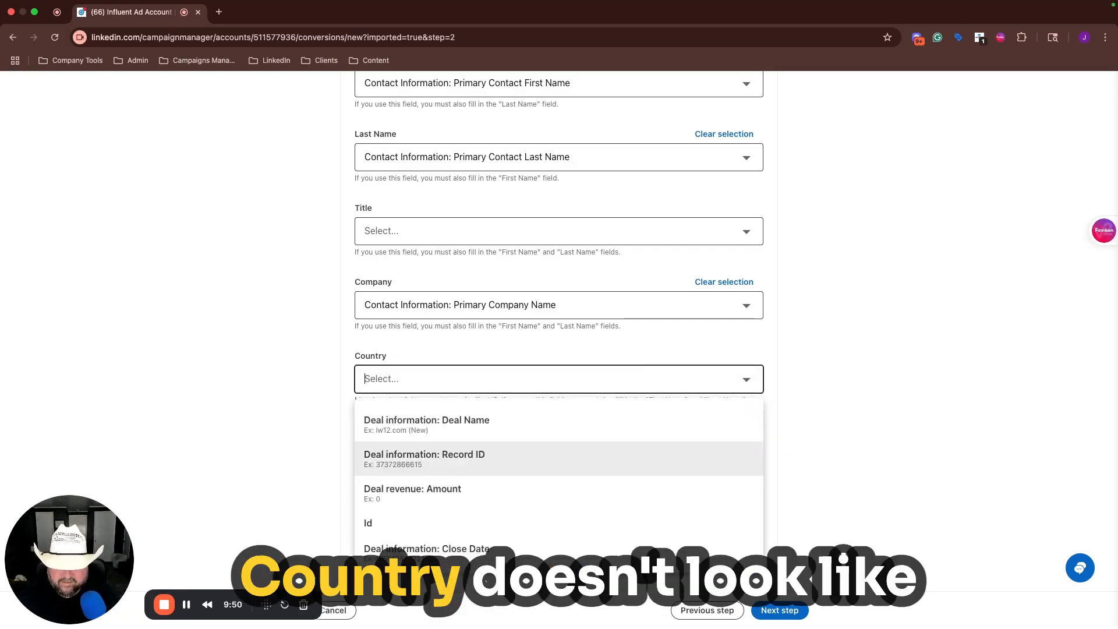
type("prim")
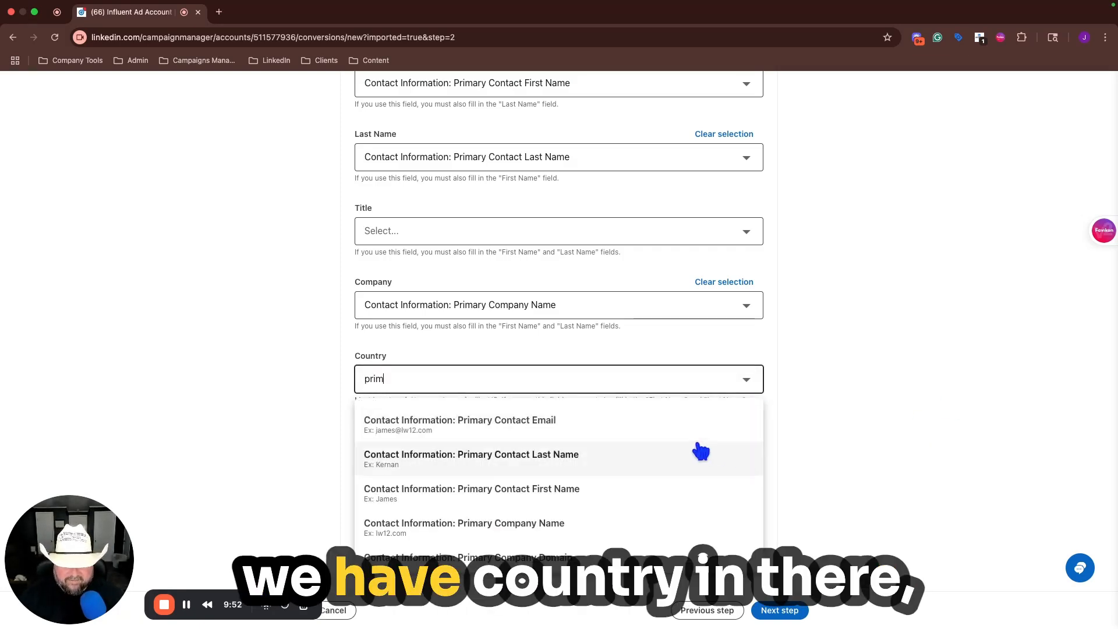
left_click(392, 382)
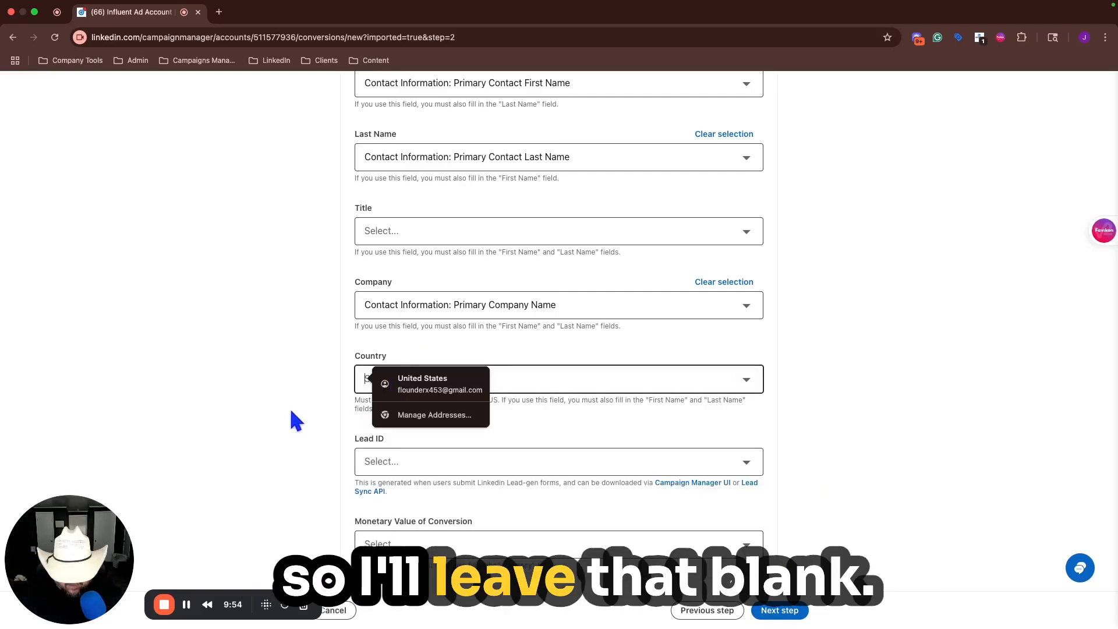
left_click(267, 403)
scroll(456, 478, "down", 3)
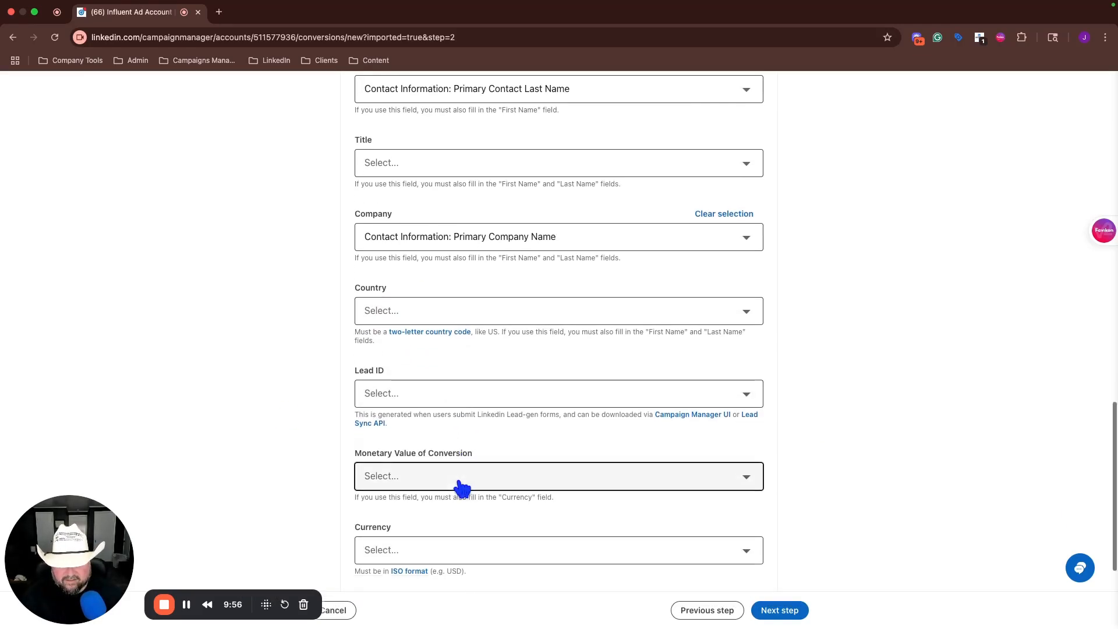
scroll(458, 482, "down", 5)
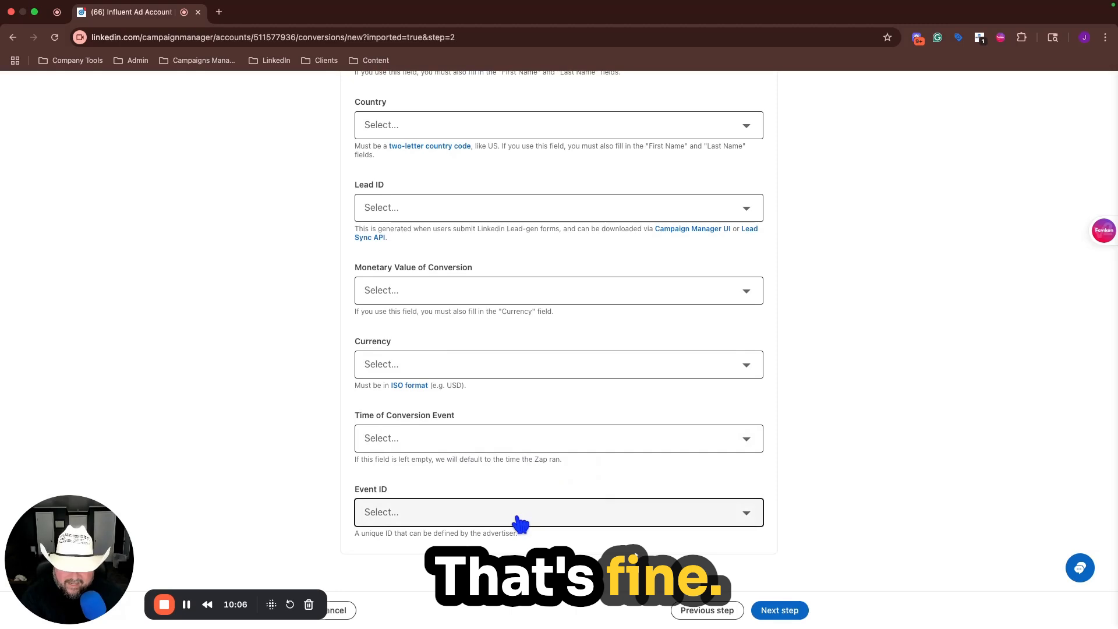
scroll(766, 460, "up", 1)
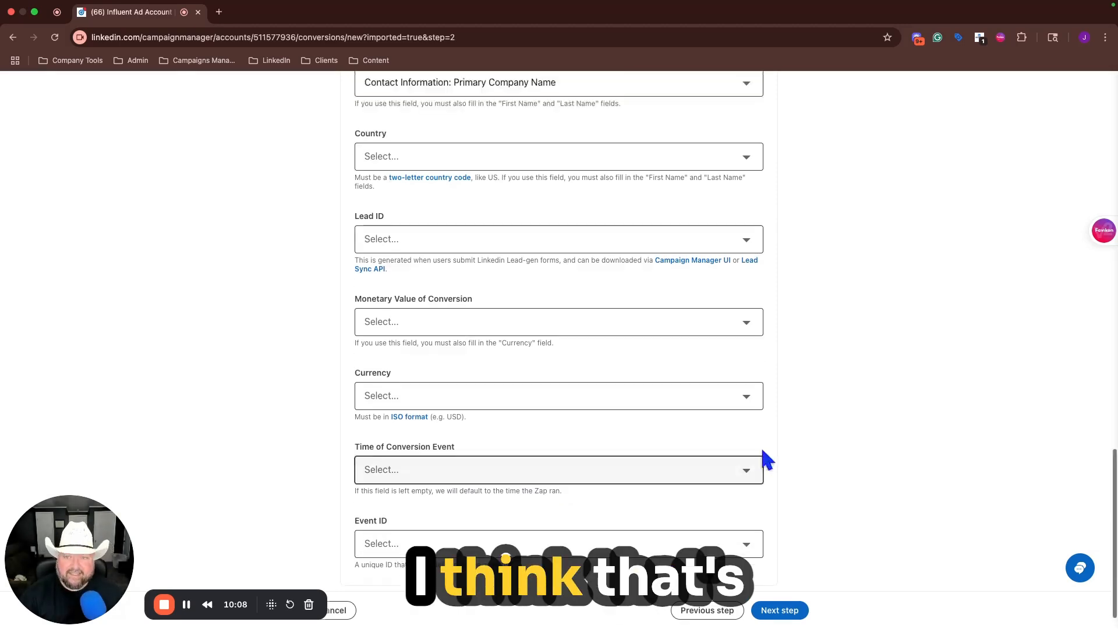
Review the action's field mappings from Email Address through Event ID and proceed to finish creating the conversion
scroll(766, 460, "up", 10)
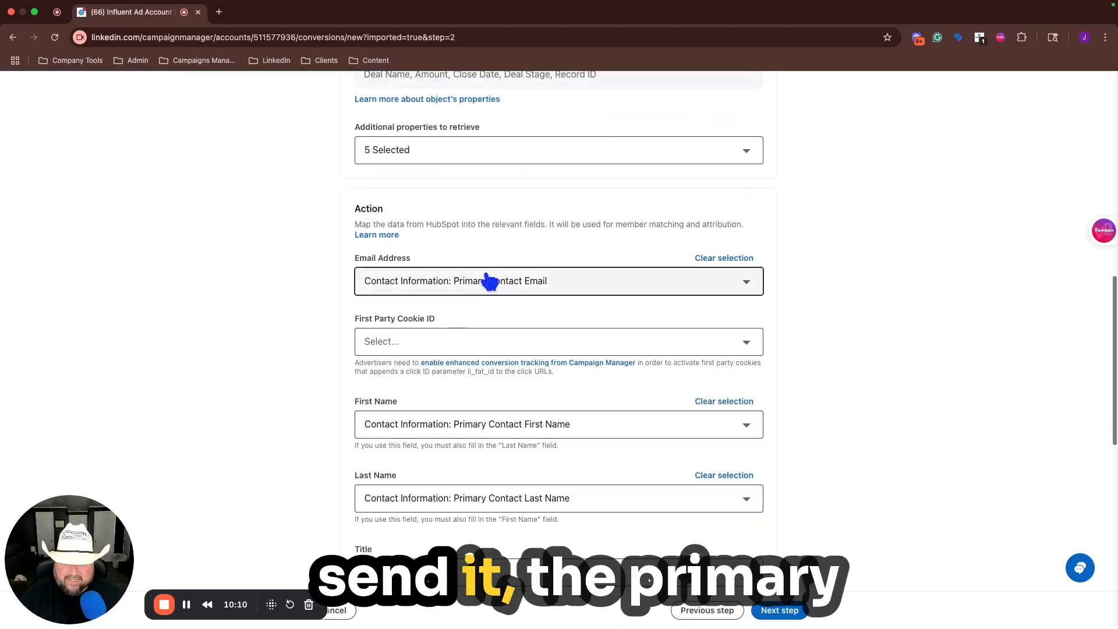
scroll(664, 472, "down", 4)
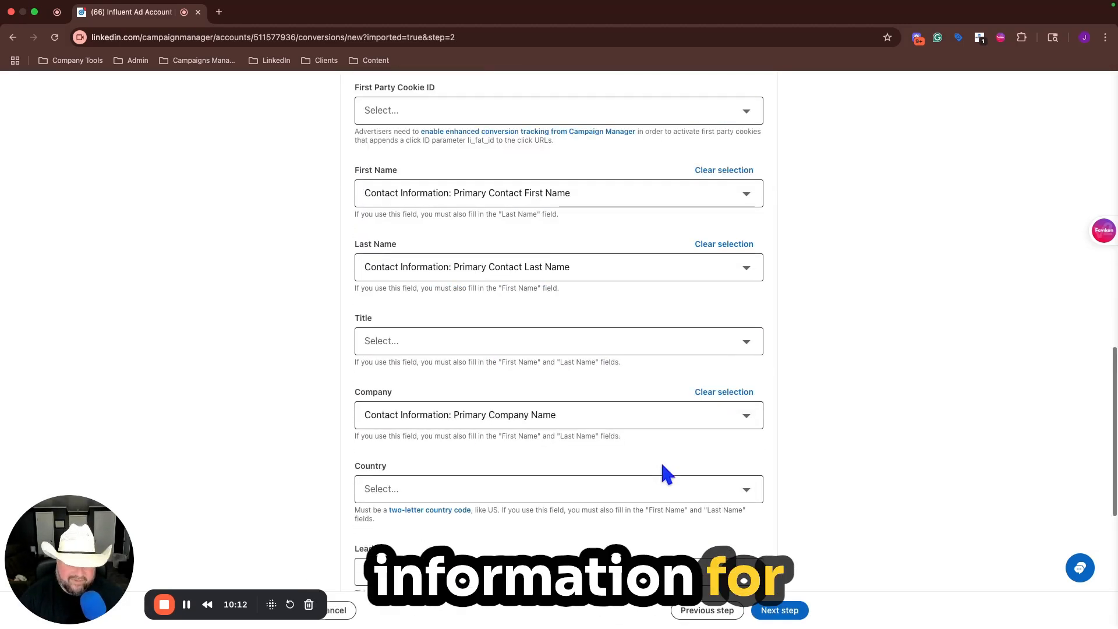
scroll(696, 490, "down", 6)
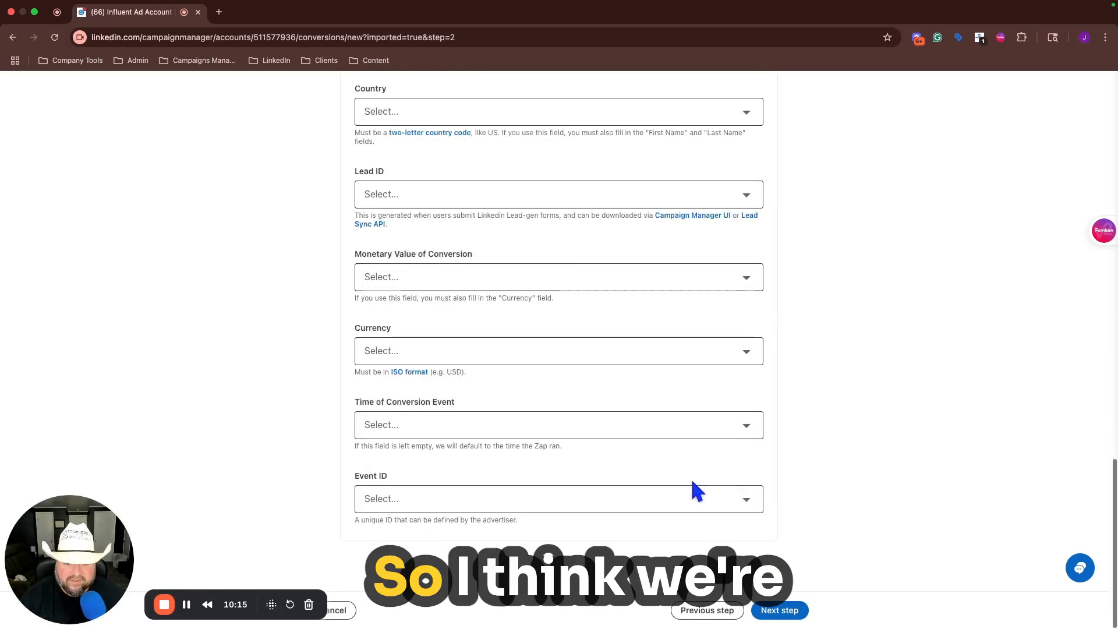
left_click(793, 618)
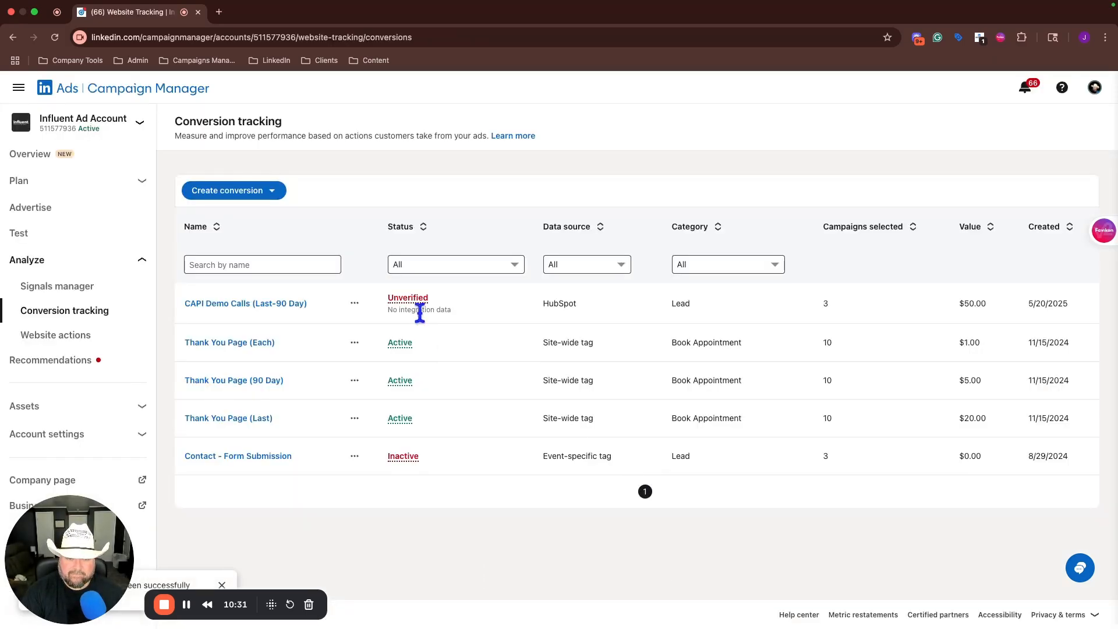
Check the status details of the CAPI Demo Calls (Last-90 Day) conversion and open its HubSpot source page
mouse_move(419, 299)
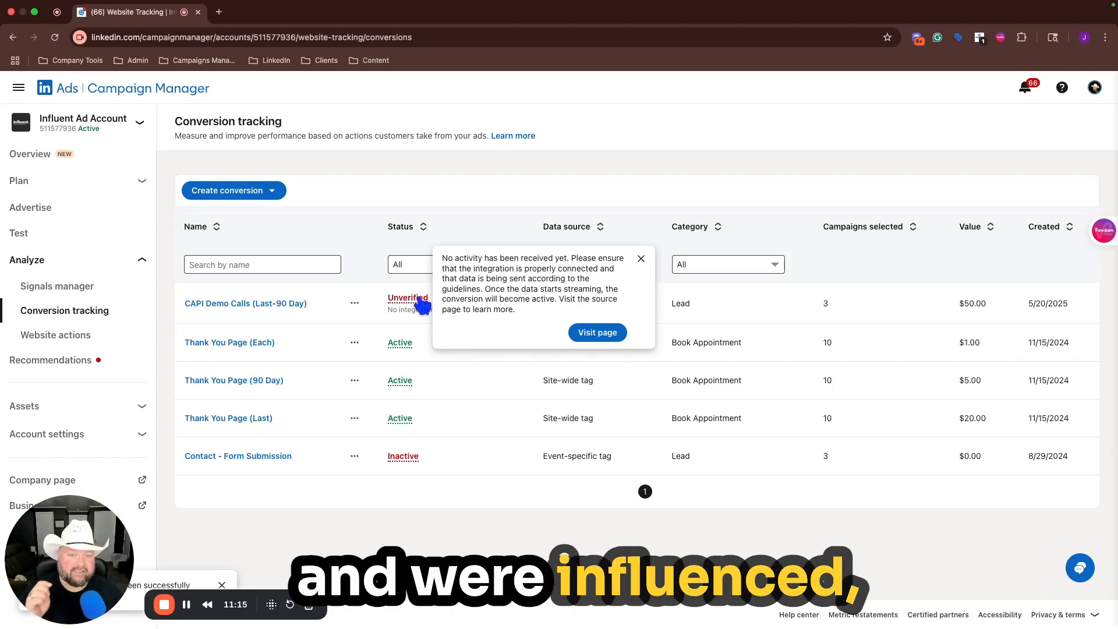
left_click(597, 330)
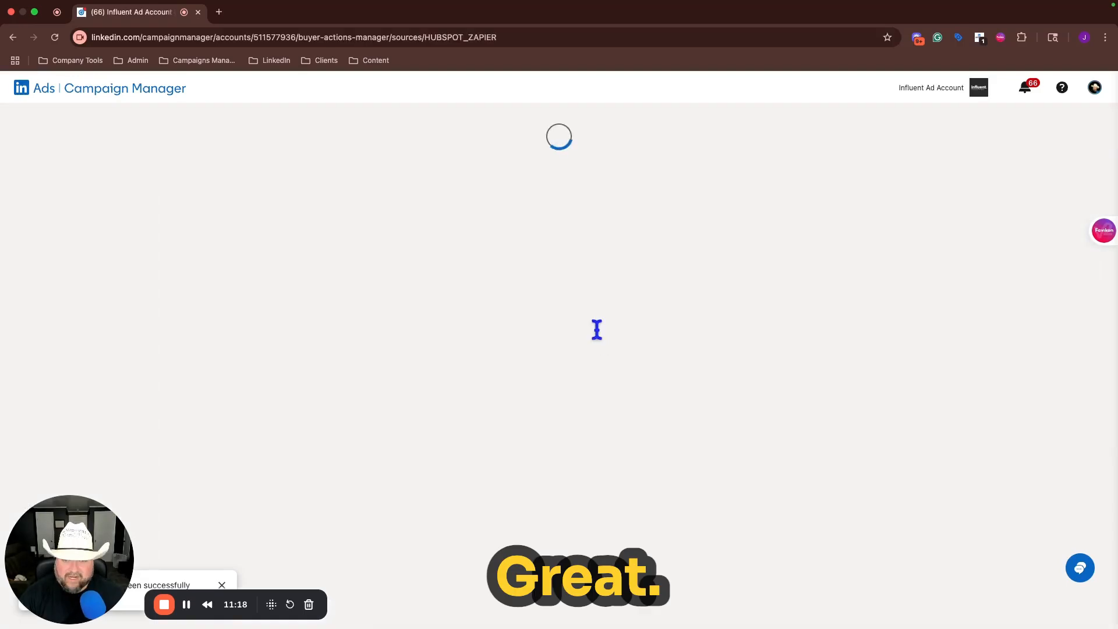